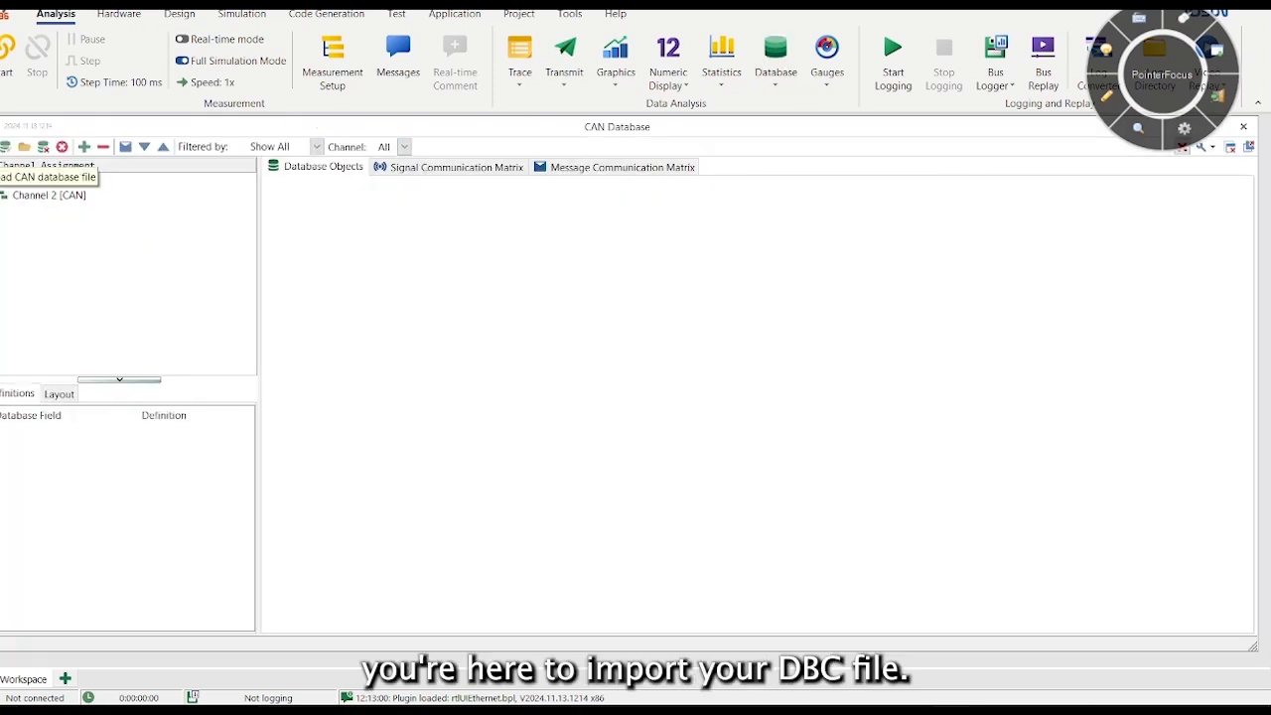
Load the ARS410_INPUT DBC file from the Downloads folder into the CAN database.
left_click(24, 146)
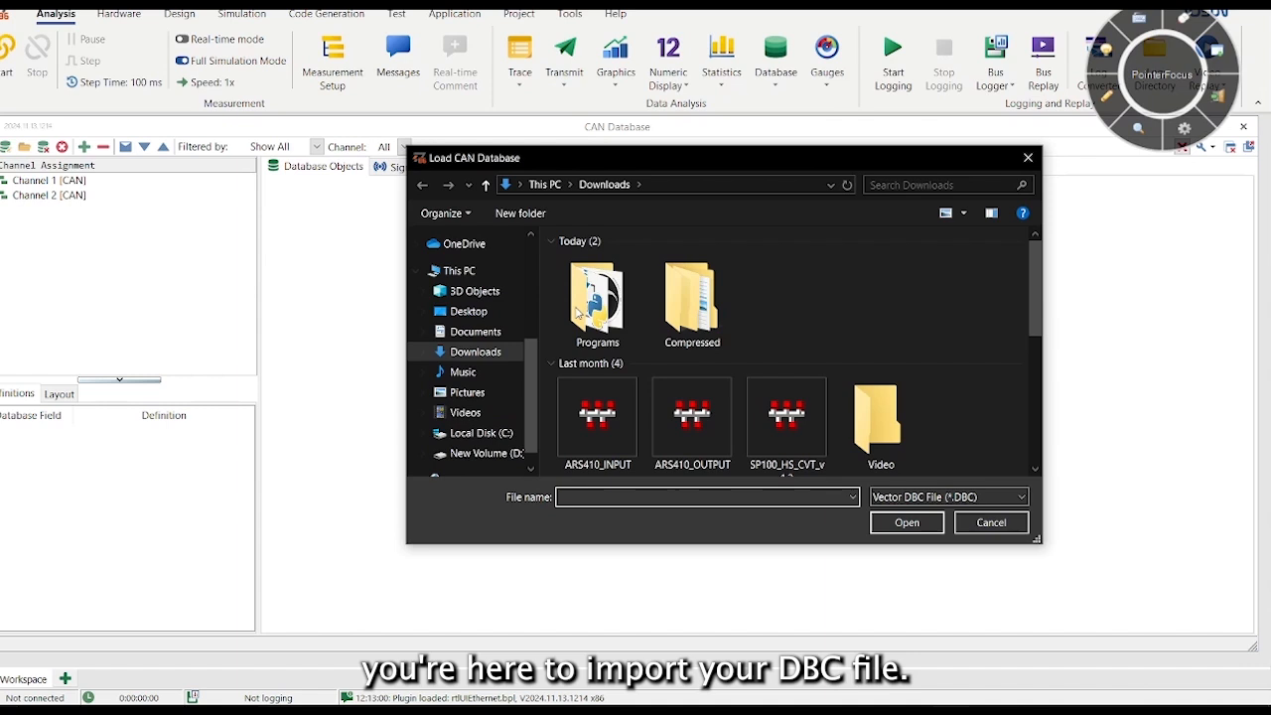
left_click(614, 429)
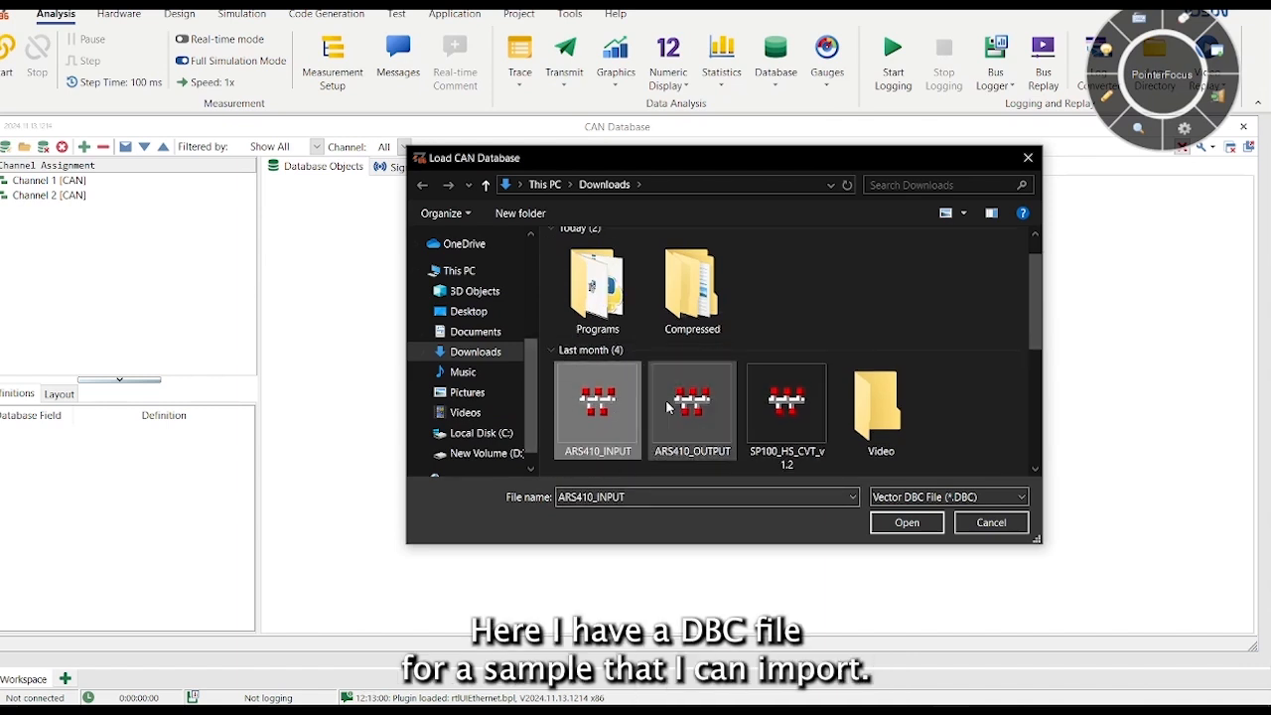
left_click(907, 523)
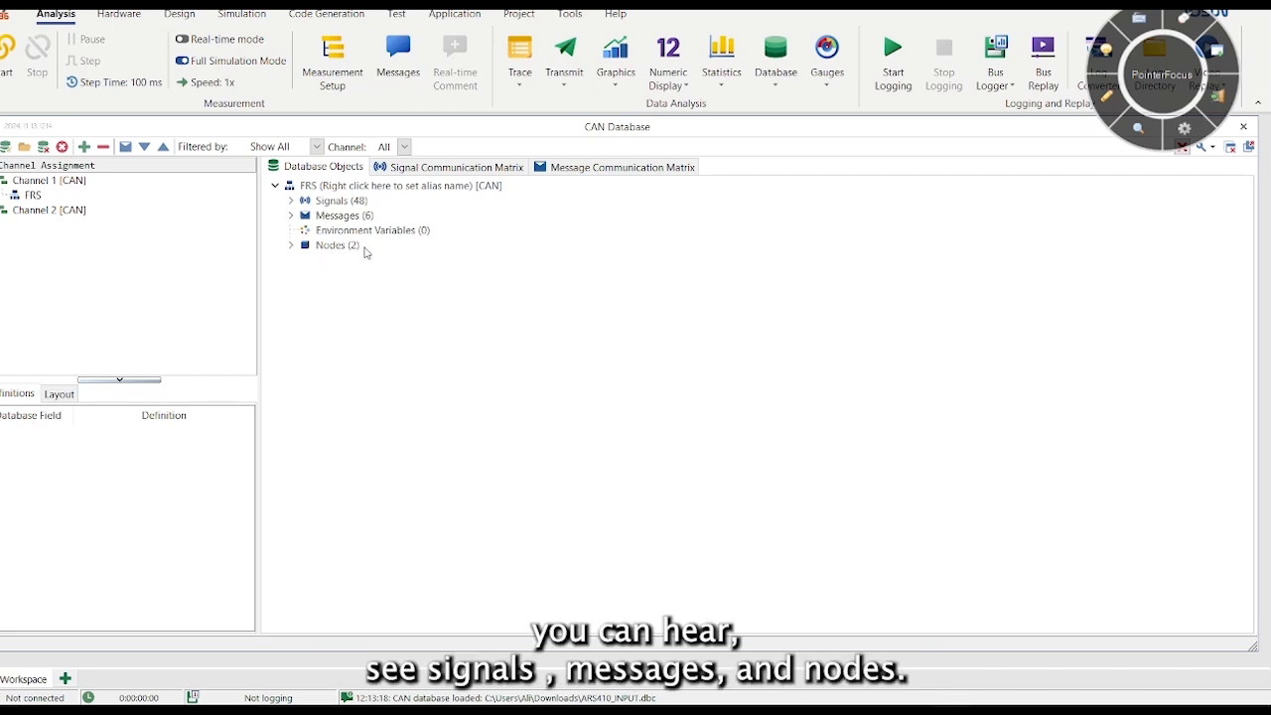
Look through the list of signals in the loaded FRS database, and collapse it again.
left_click(290, 199)
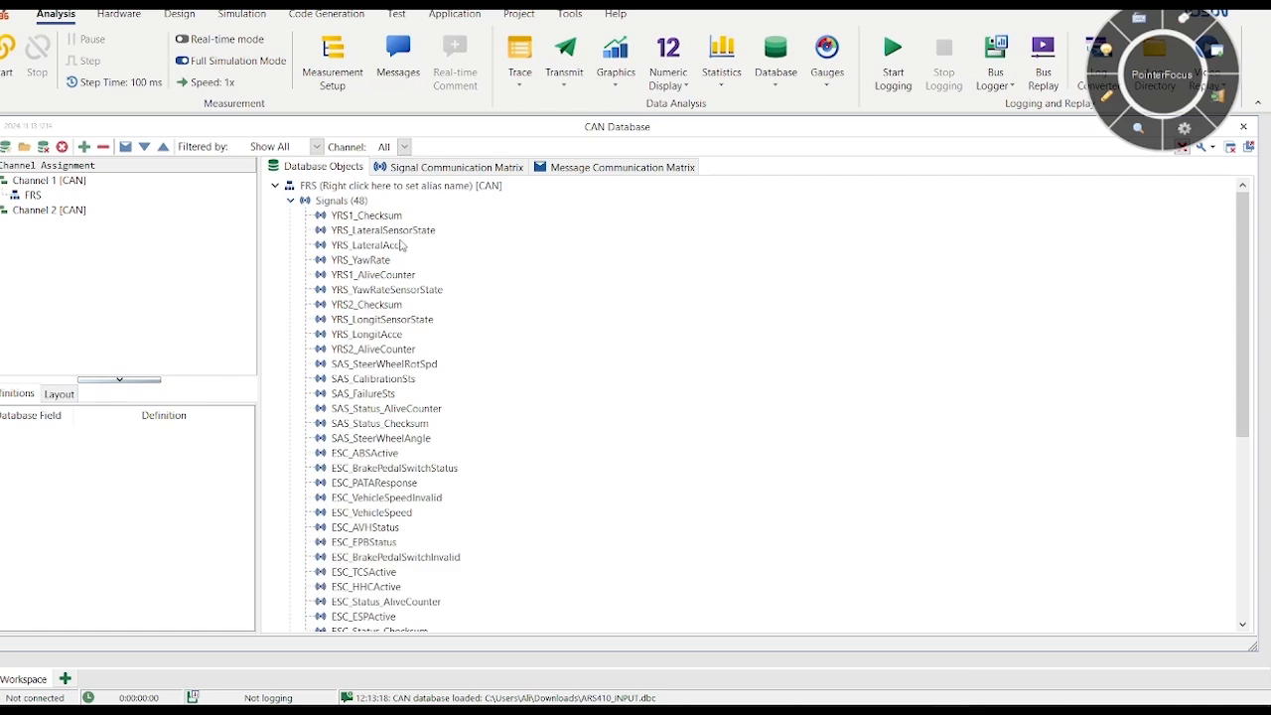
scroll(402, 259, "down", 2)
scroll(401, 275, "down", 2)
scroll(397, 289, "up", 5)
left_click(291, 200)
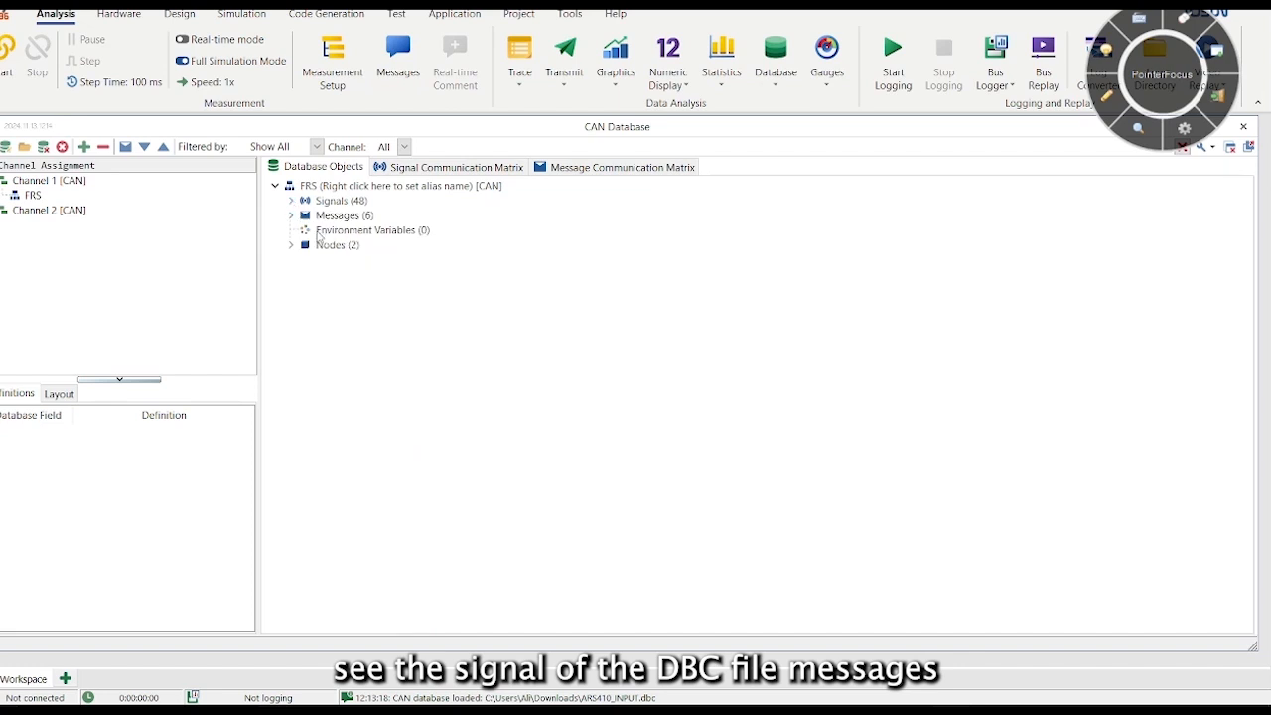
Examine the signals contained in message YRS1 and the contents of the database's first node.
left_click(291, 216)
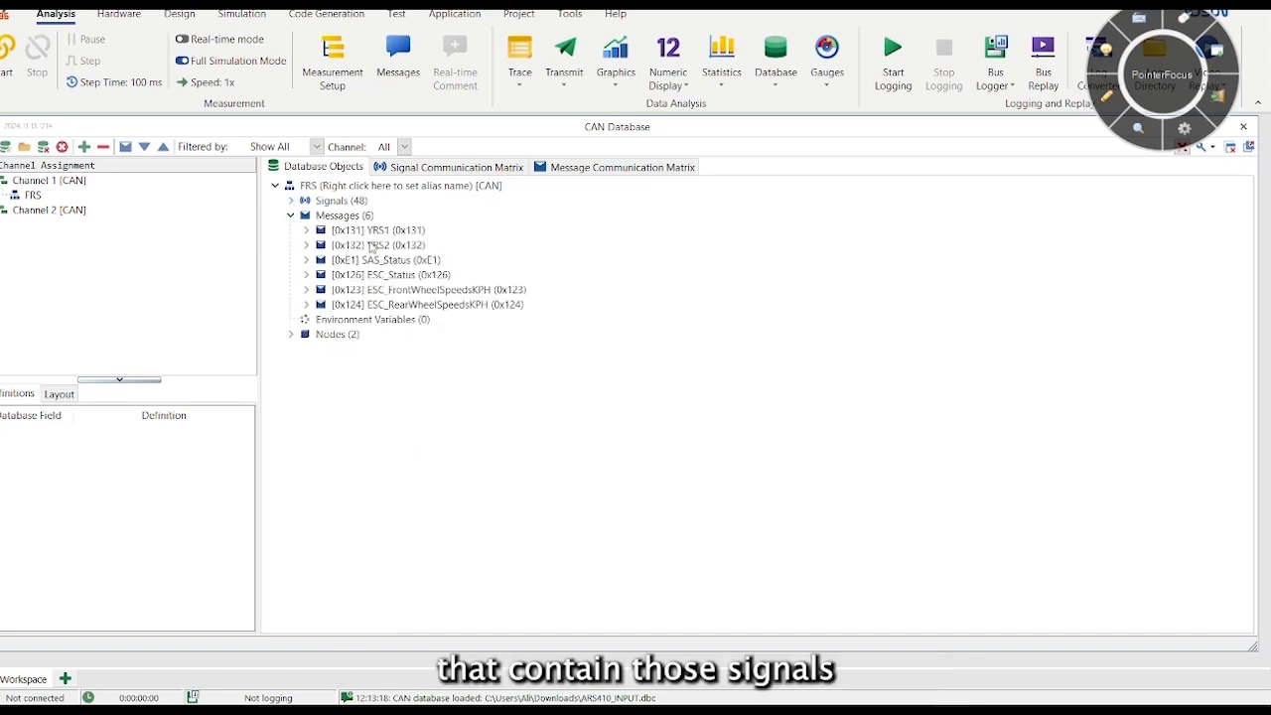
left_click(316, 234)
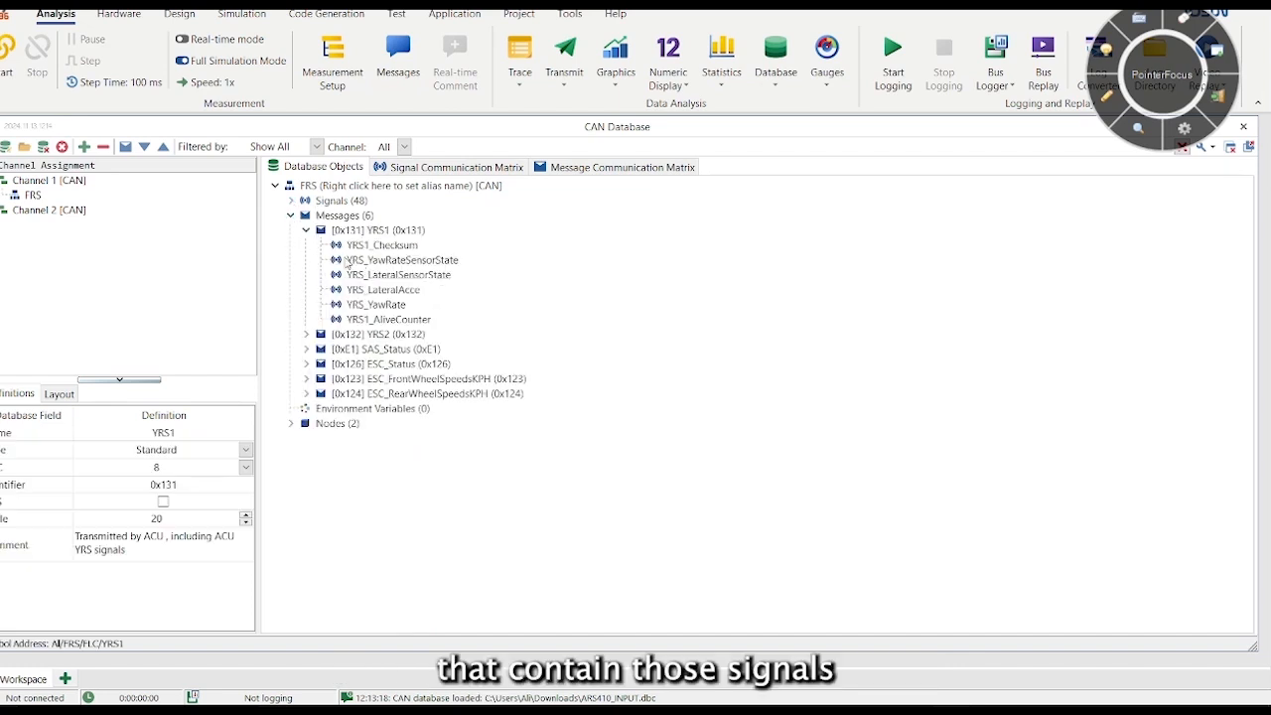
left_click(306, 230)
left_click(291, 216)
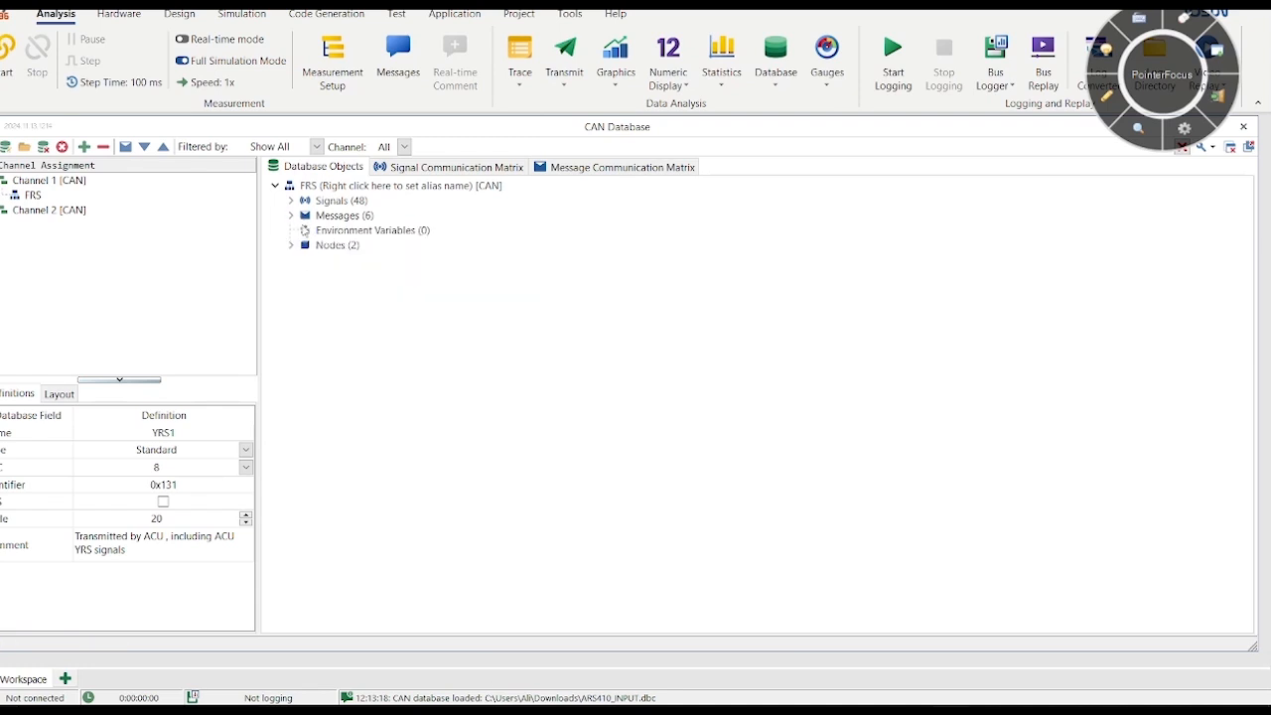
left_click(291, 245)
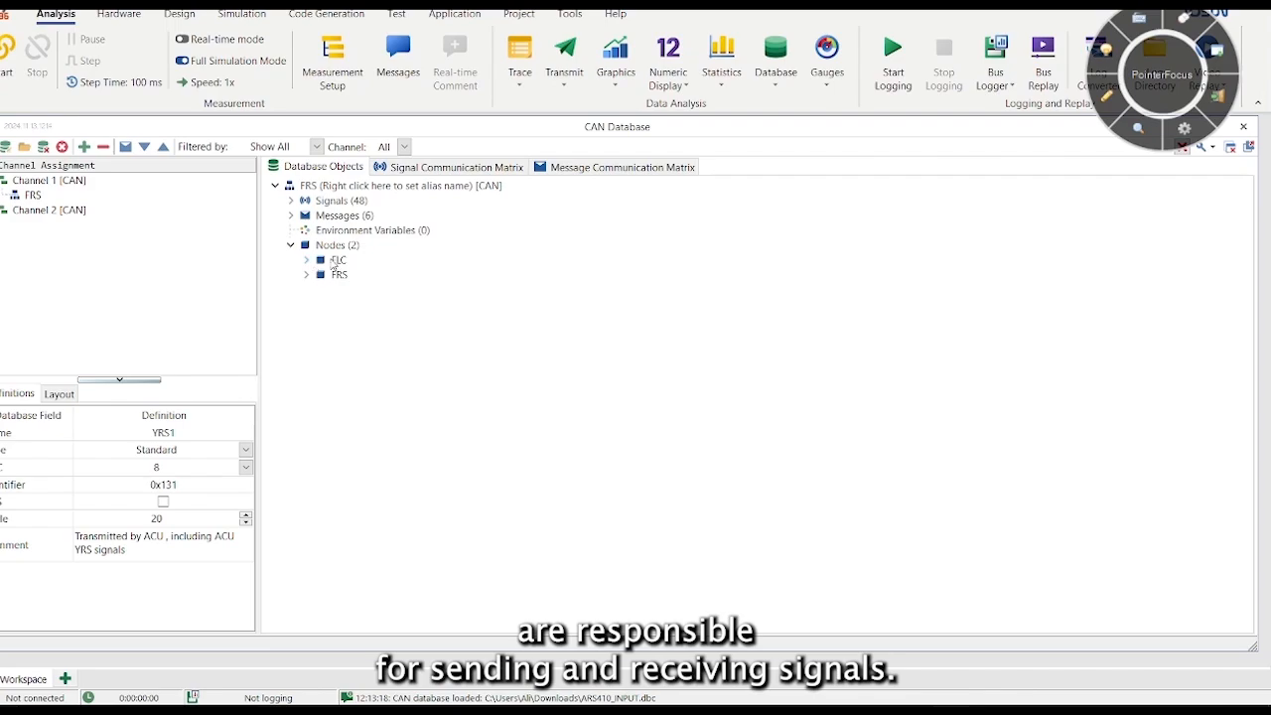
left_click(306, 260)
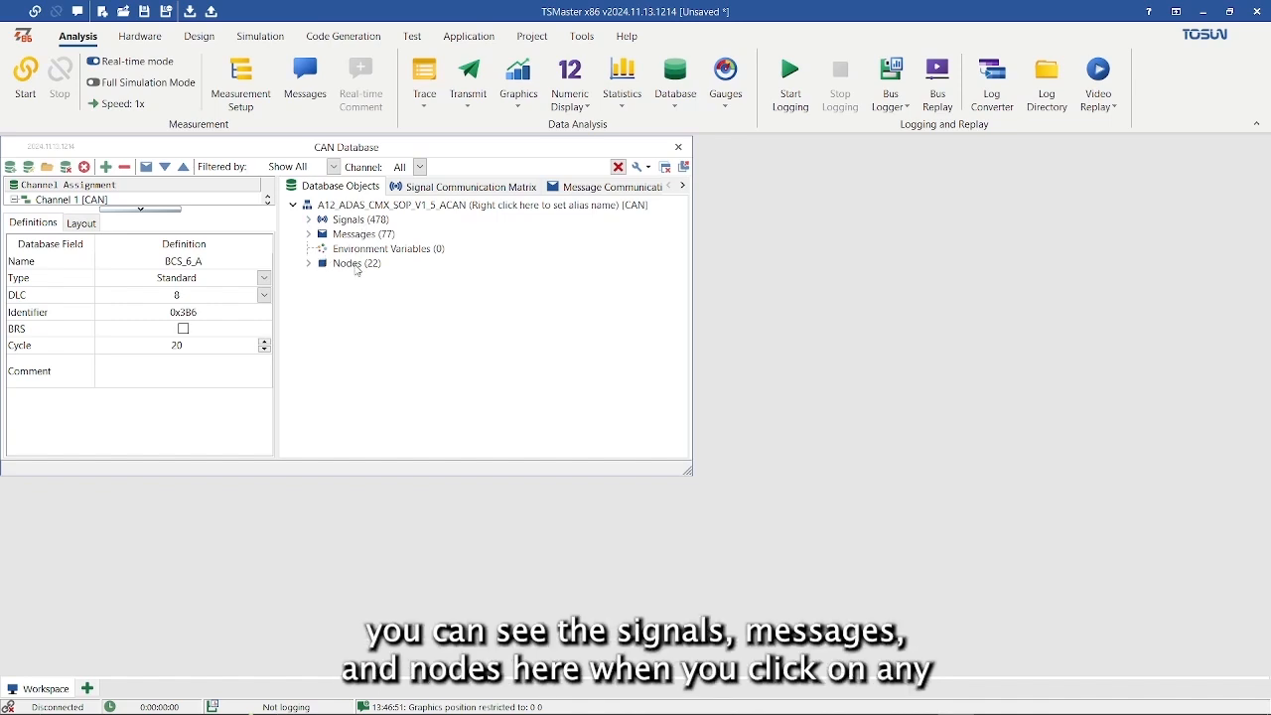
Browse the signals of the A12_ADAS_CMX_SOP_V1_5_ACAN database and examine the full definition of EBB_SubNetWakeRq.
left_click(307, 219)
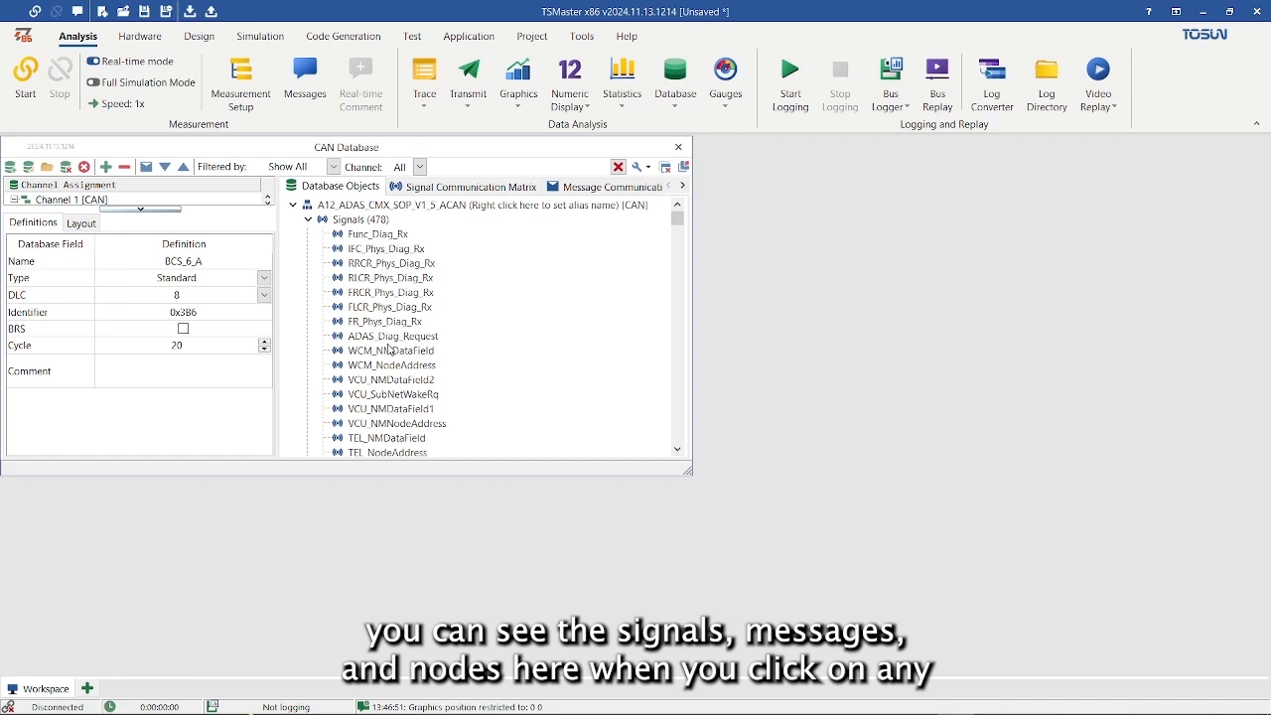
scroll(386, 353, "down", 10)
scroll(385, 358, "down", 2)
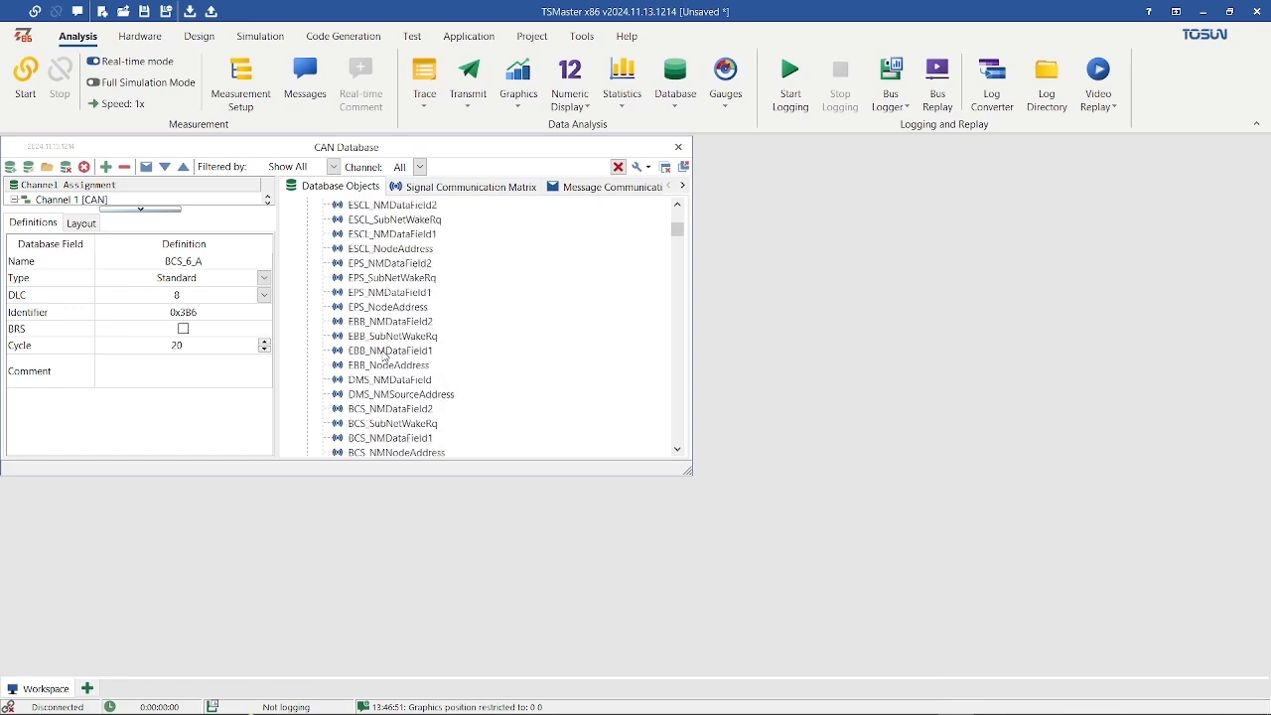
left_click(397, 337)
scroll(98, 363, "down", 2)
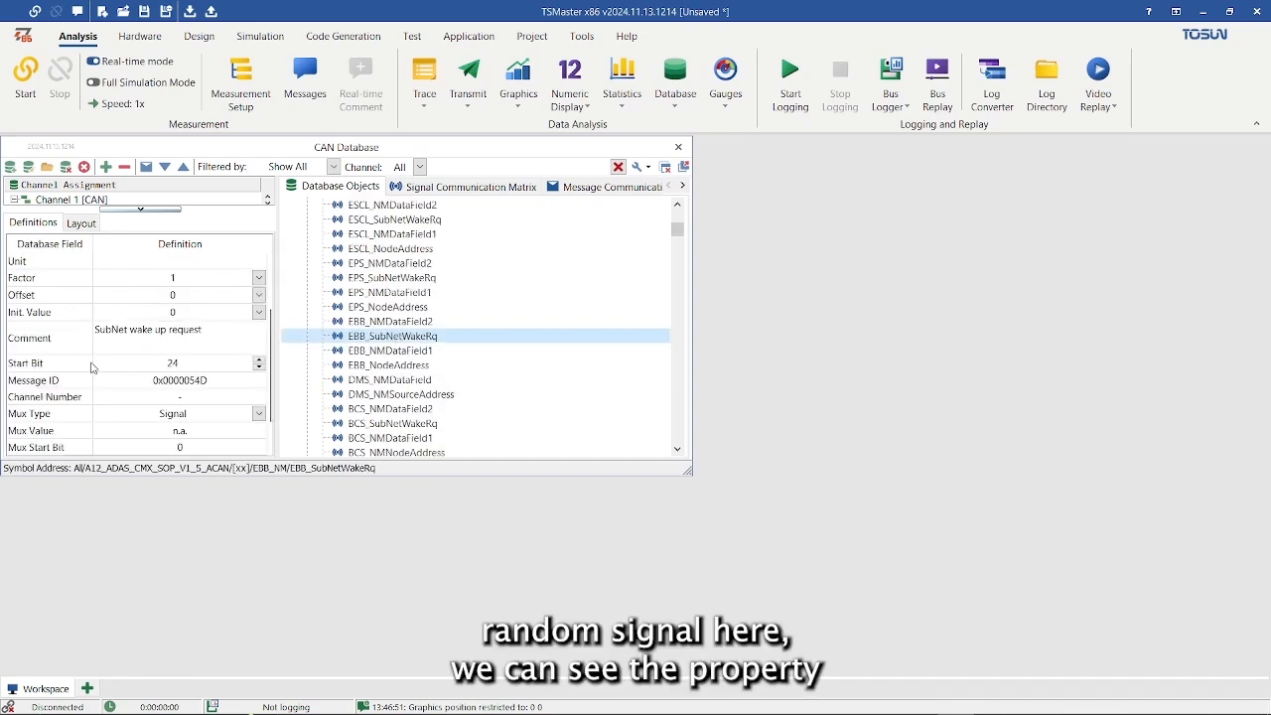
scroll(118, 365, "up", 2)
scroll(119, 364, "down", 3)
scroll(118, 392, "up", 4)
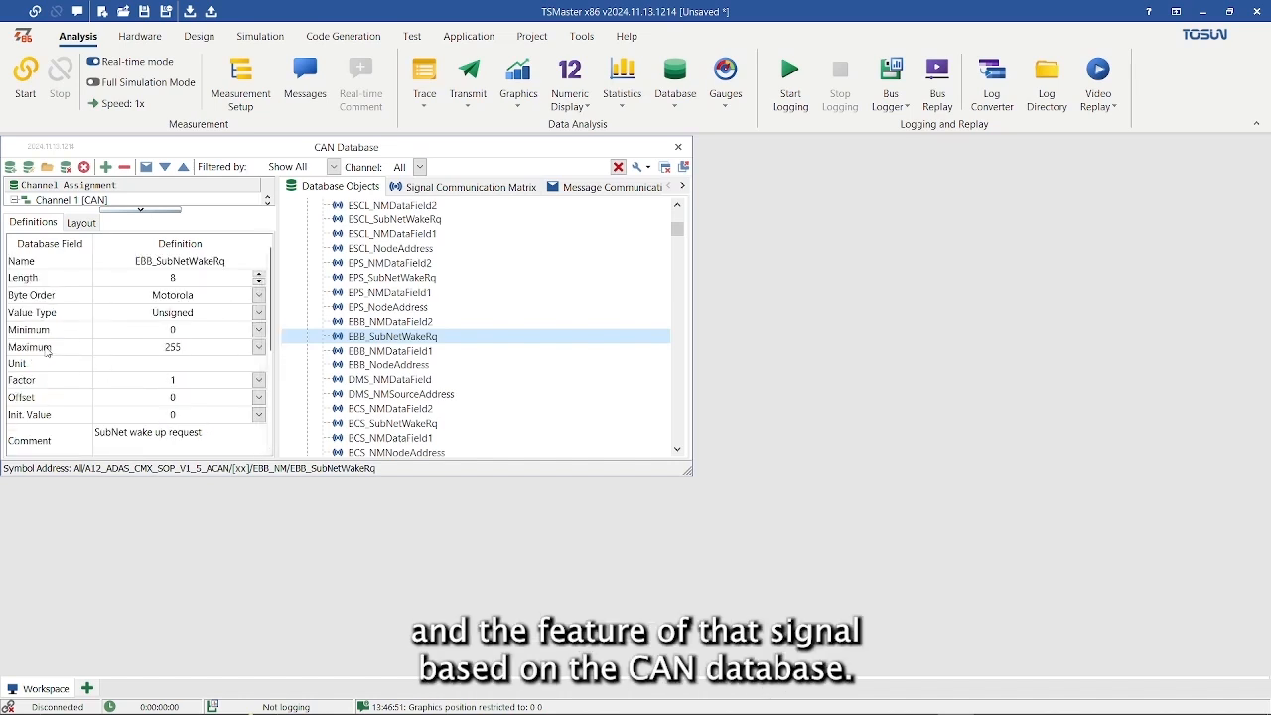
scroll(395, 368, "up", 1)
Filter the CAN database by "yaw" and examine all definition fields of the BCS_YawRate signal.
left_click(537, 166)
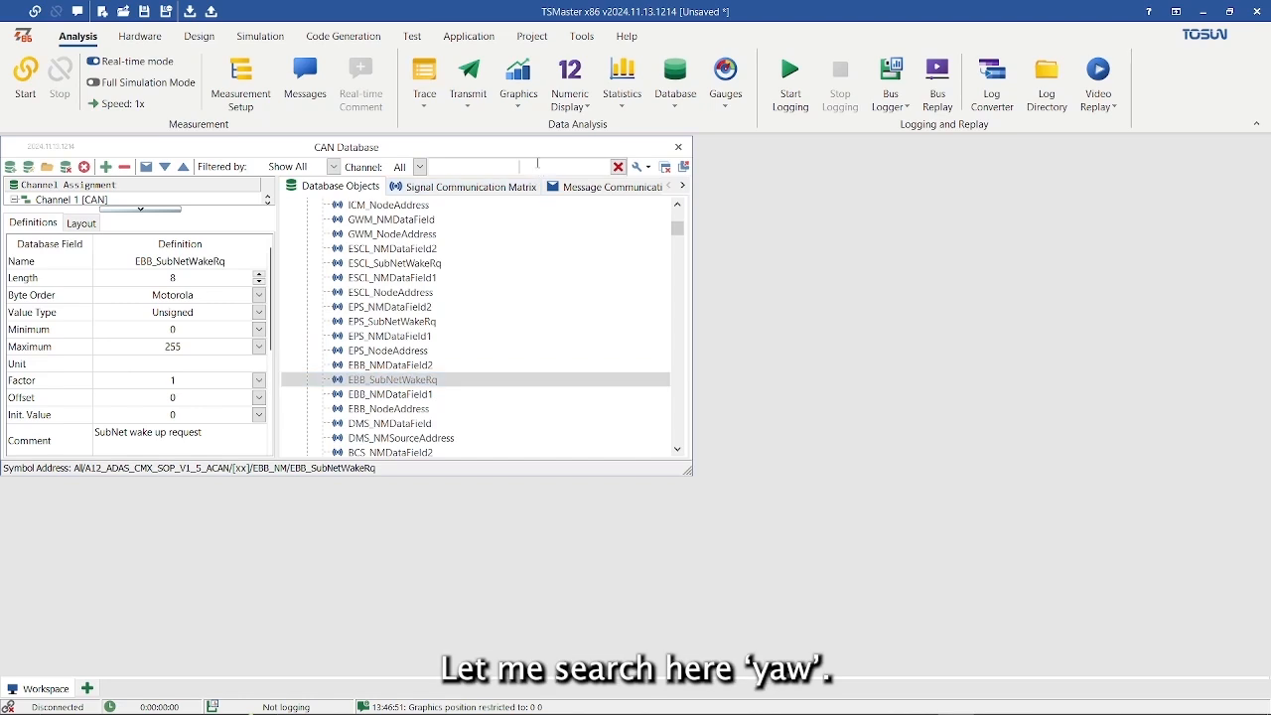
type("yaw")
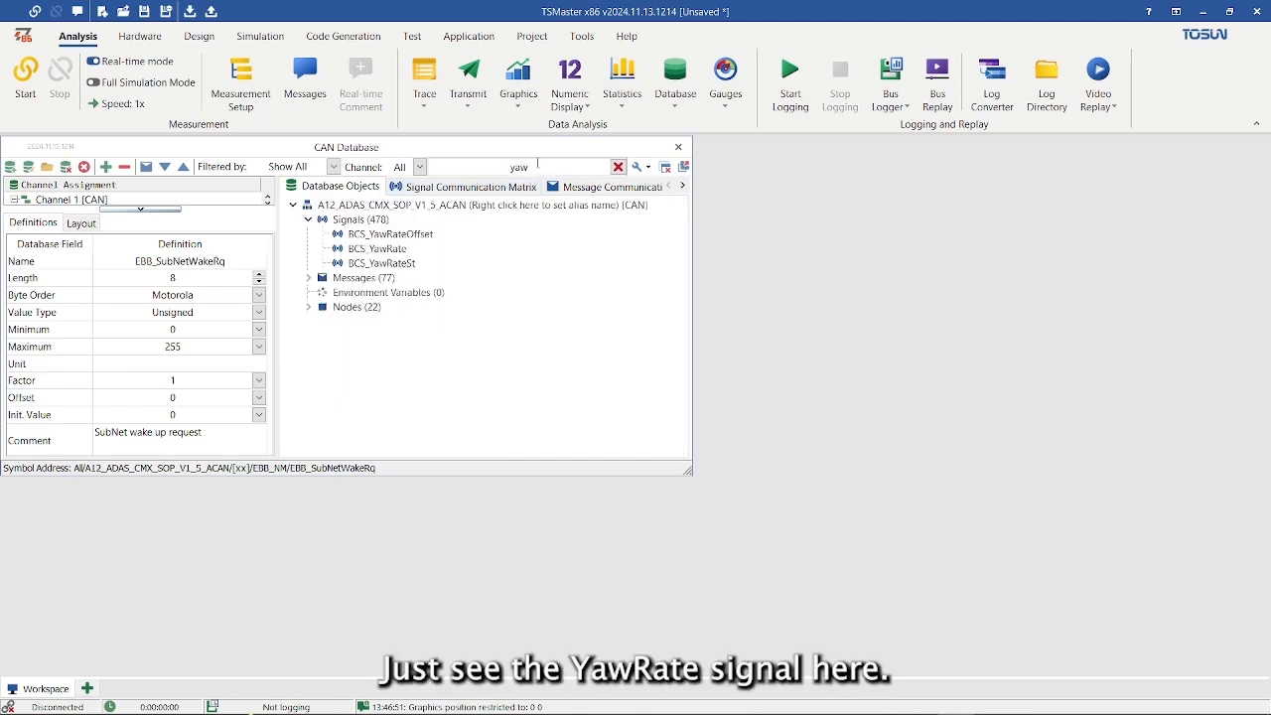
left_click(369, 249)
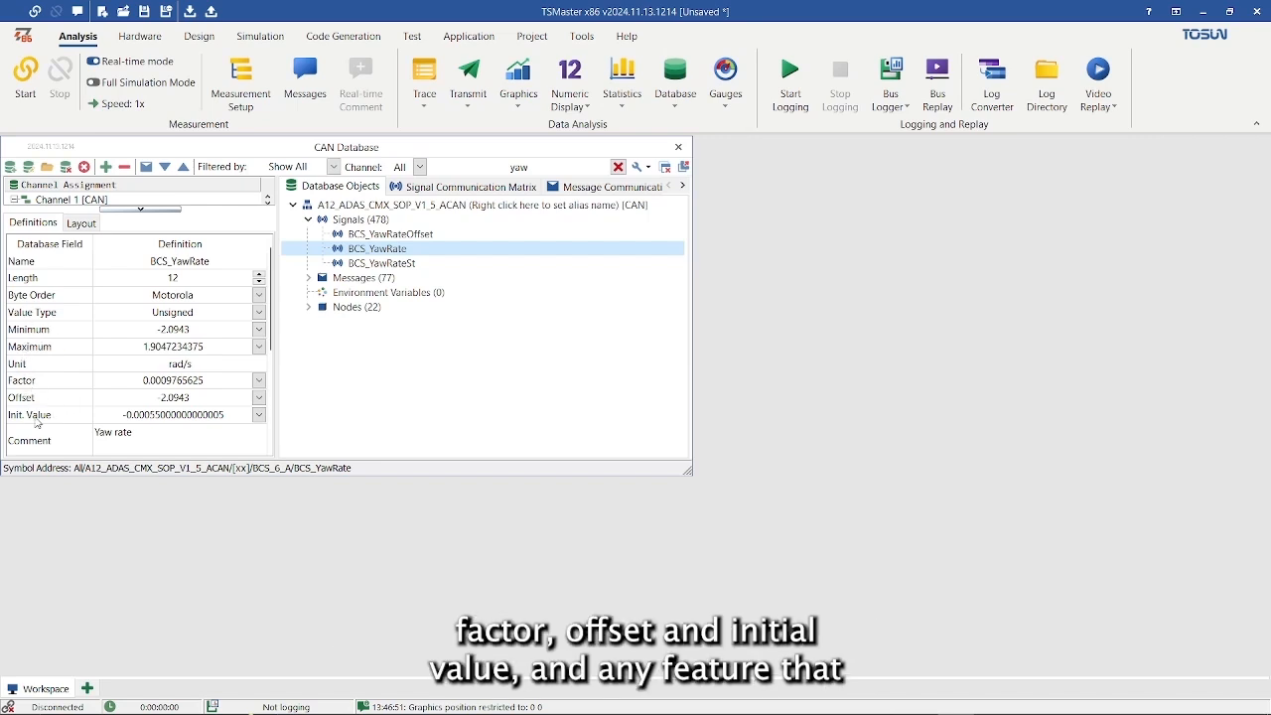
scroll(38, 421, "down", 1)
scroll(73, 403, "down", 1)
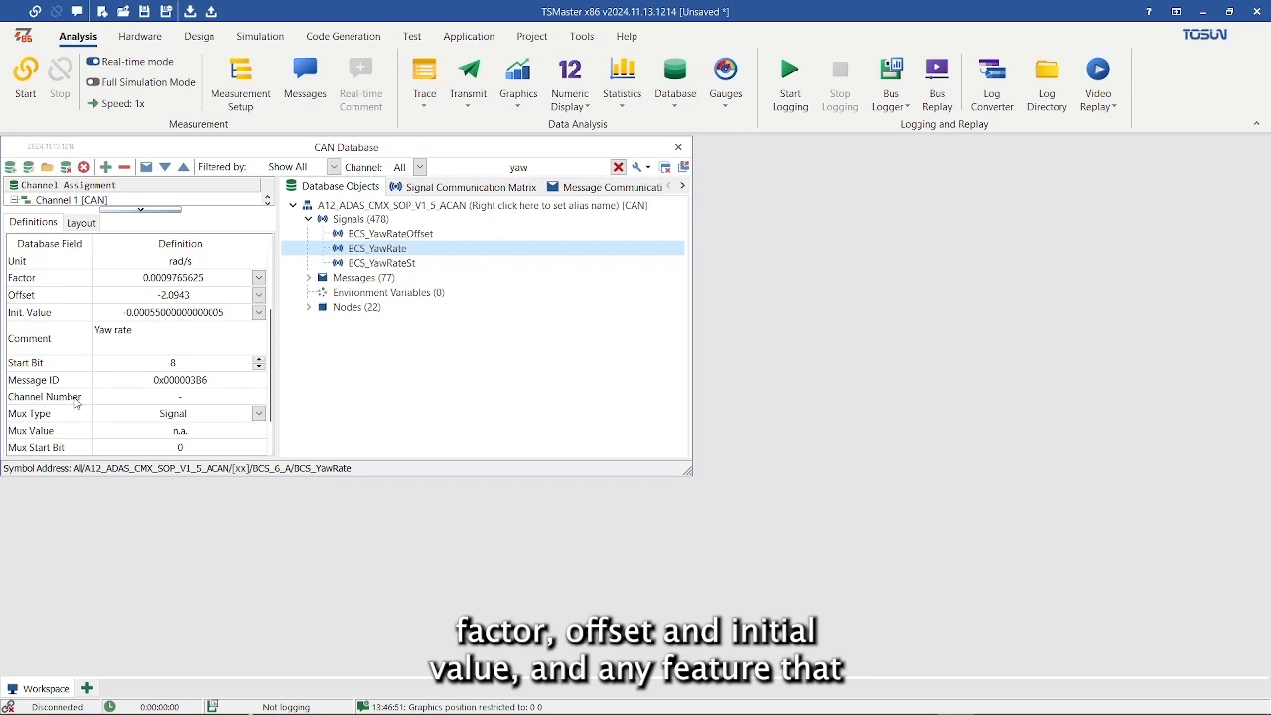
scroll(107, 406, "up", 2)
scroll(168, 340, "down", 2)
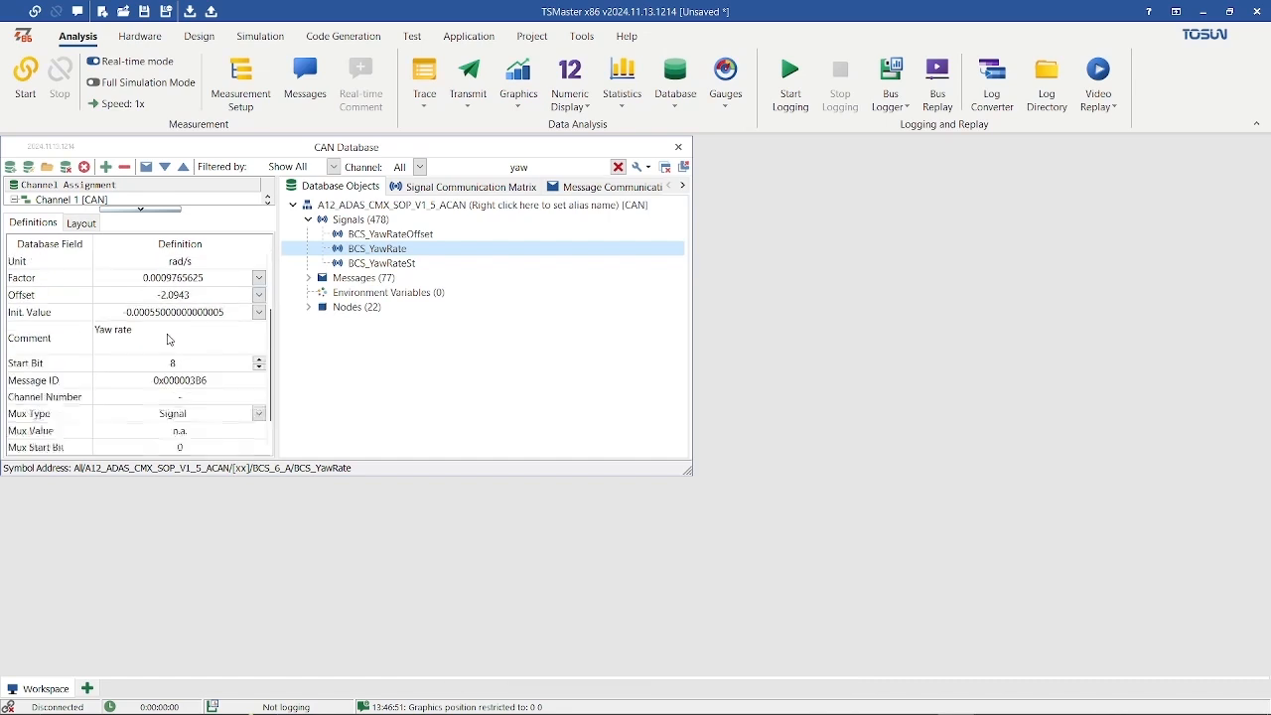
scroll(168, 340, "down", 1)
scroll(148, 354, "up", 3)
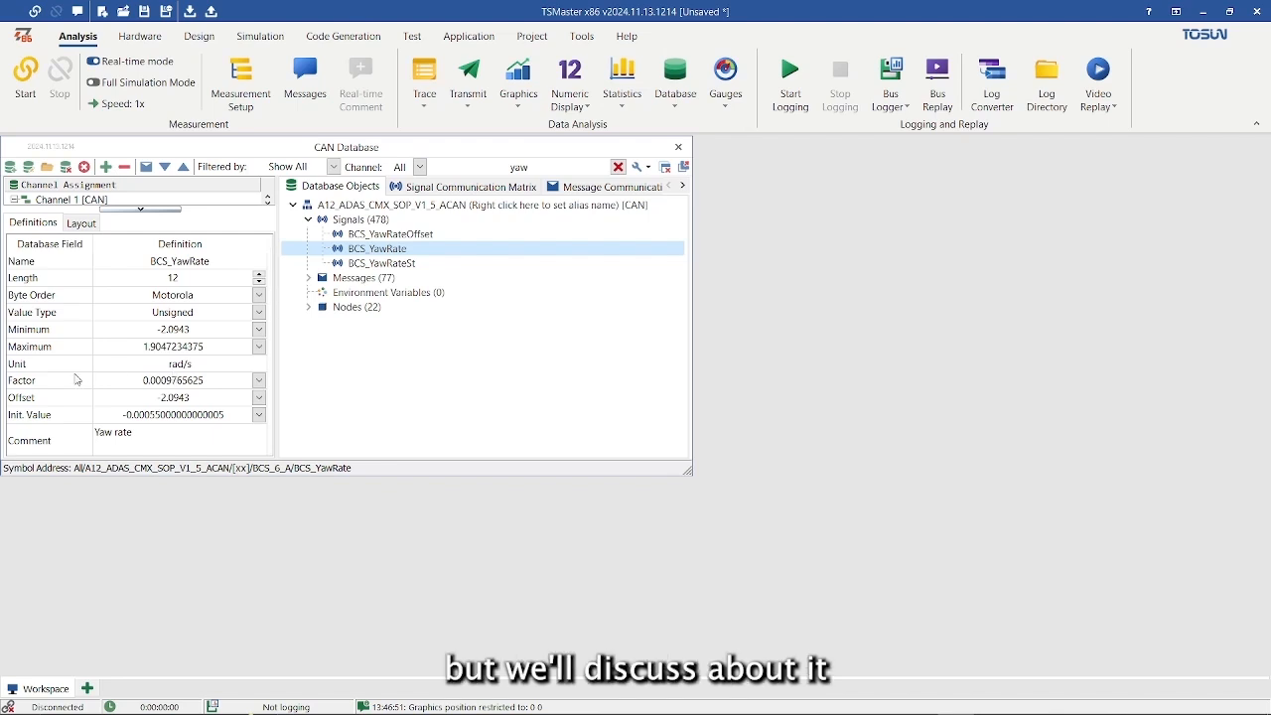
scroll(80, 378, "down", 2)
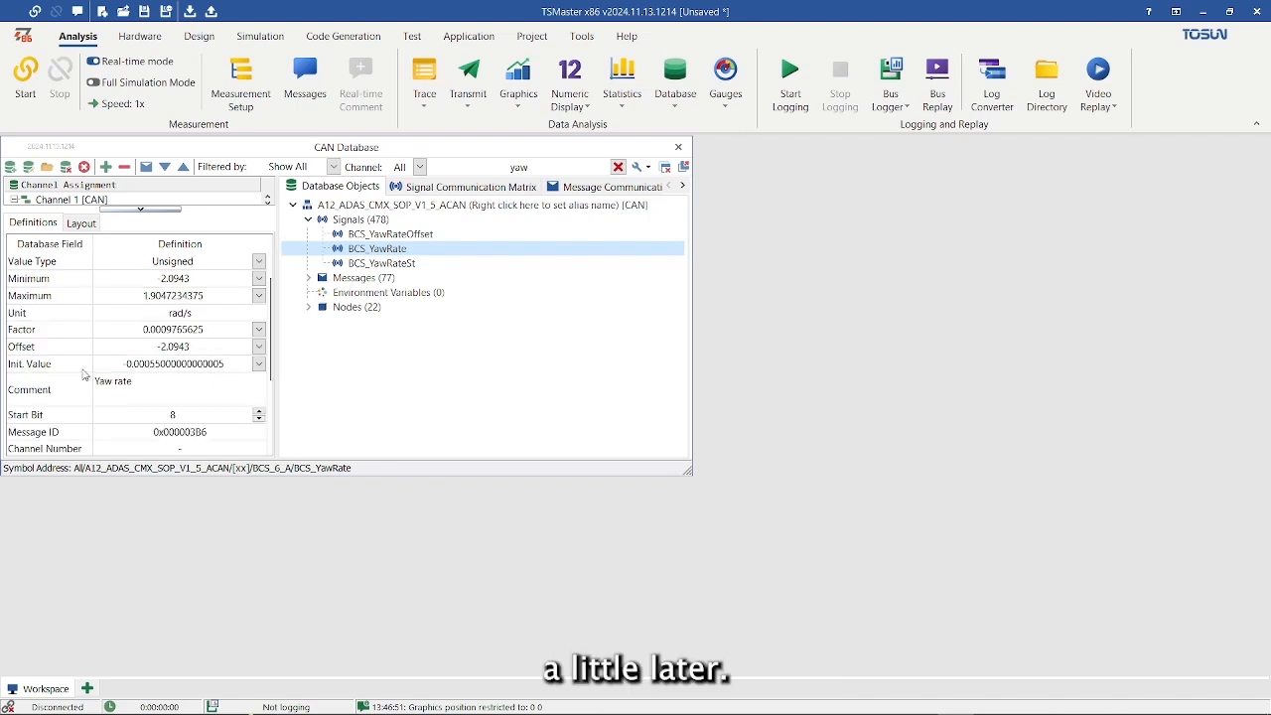
scroll(84, 374, "up", 2)
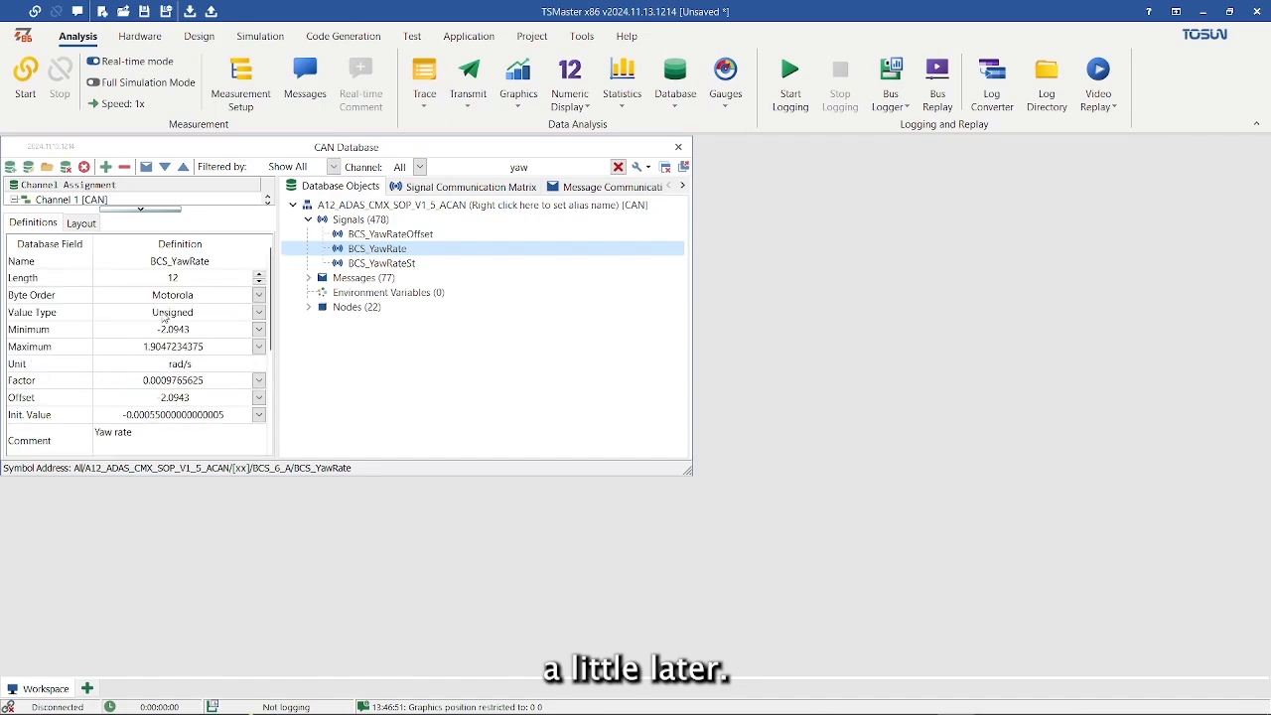
Add the ACC.blf log file from the desktop to the offline replay list and restore the maximized main window.
double_click(678, 20)
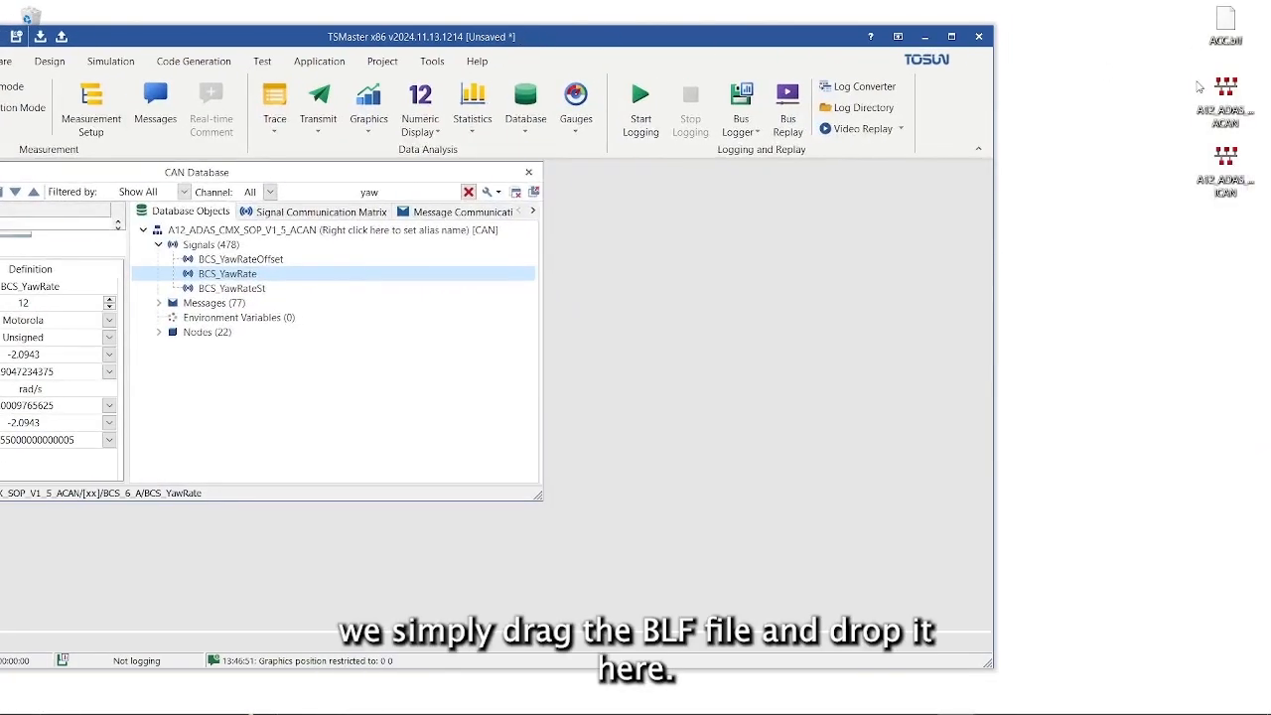
left_click_drag(1225, 26, 770, 325)
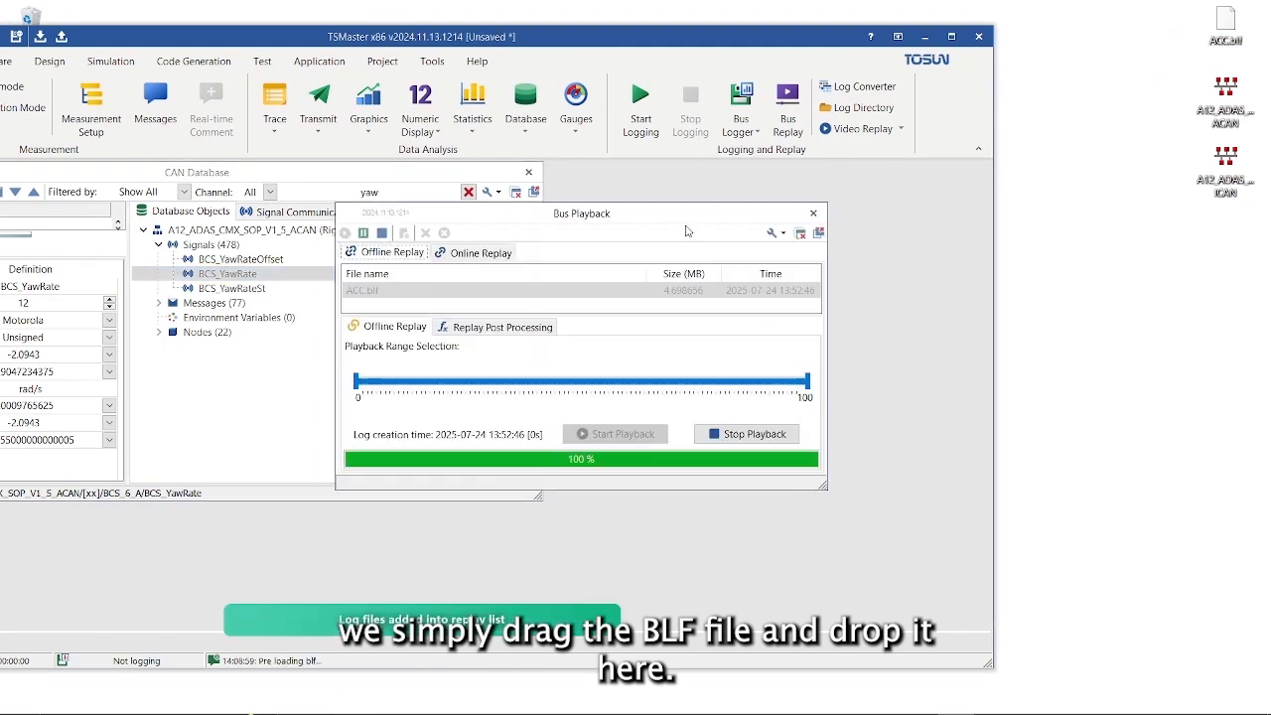
double_click(746, 38)
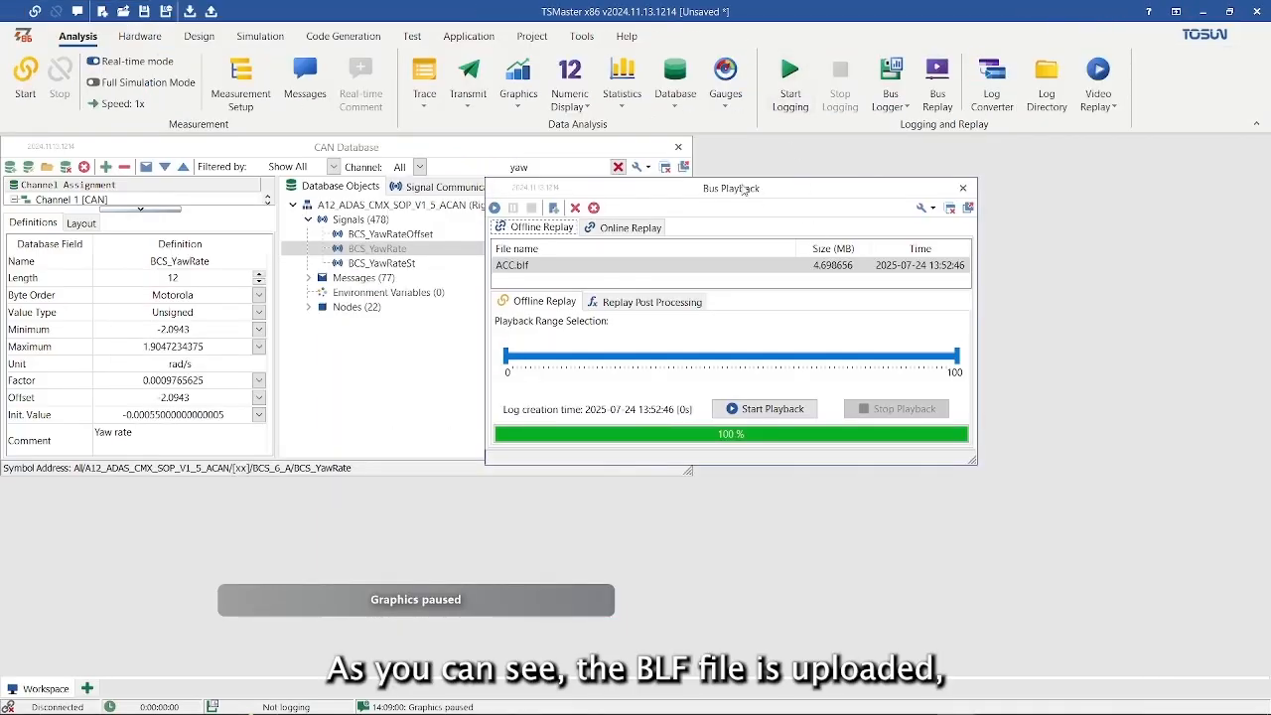
Place the Bus Playback window beside the CAN Database window and shorten the CAN Database window to the same height.
left_click_drag(742, 188, 951, 147)
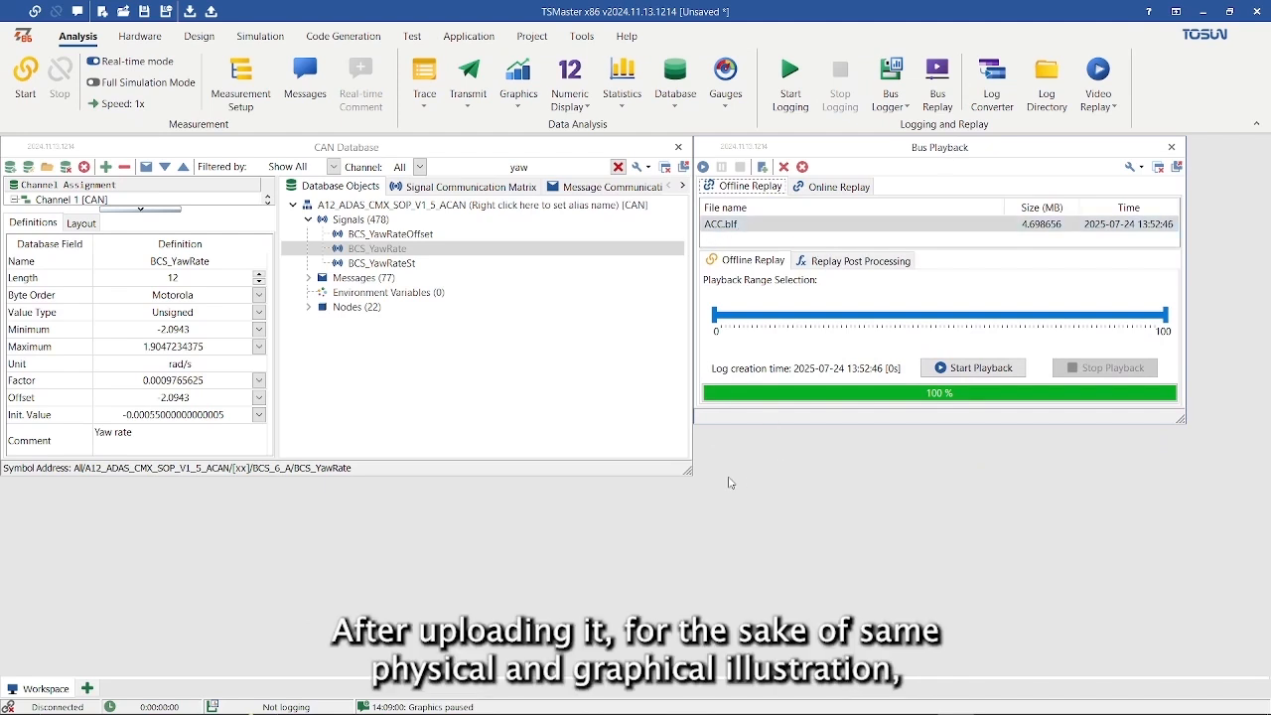
left_click(690, 473)
left_click_drag(690, 473, 685, 421)
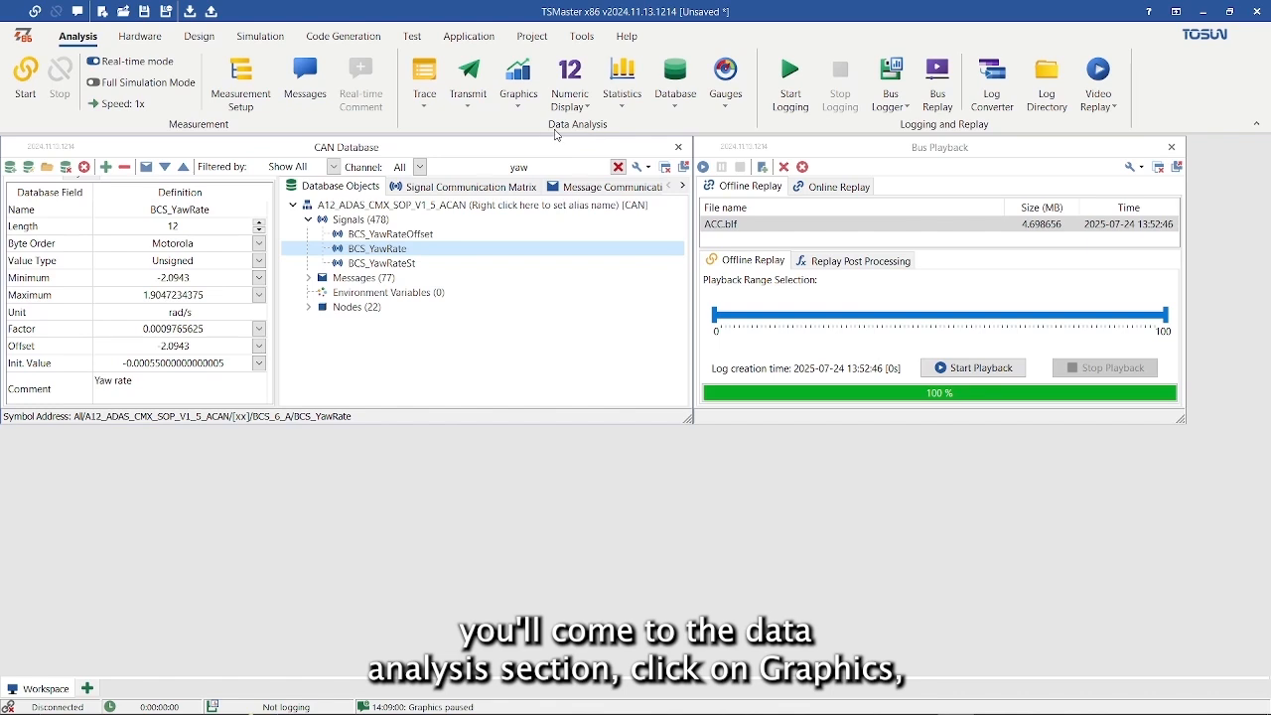
Add a new Graphics window and start adding a CAN signal to it.
left_click(518, 100)
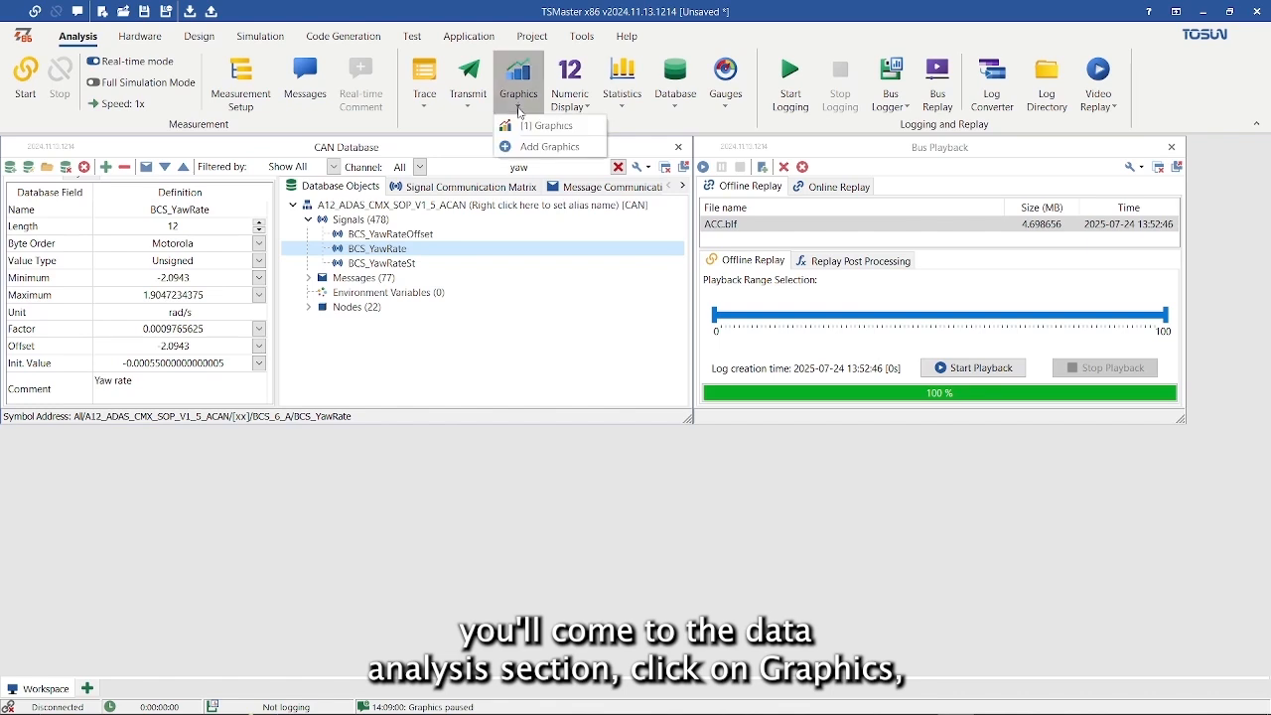
left_click(544, 149)
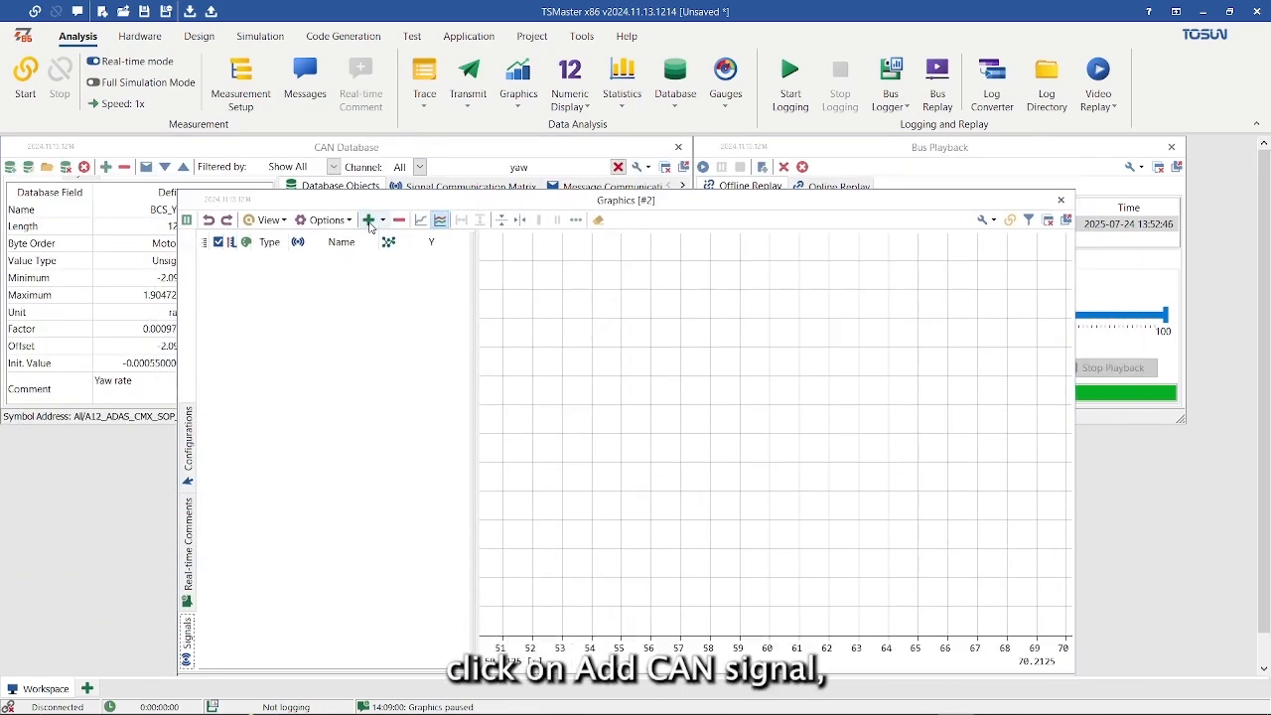
left_click(371, 221)
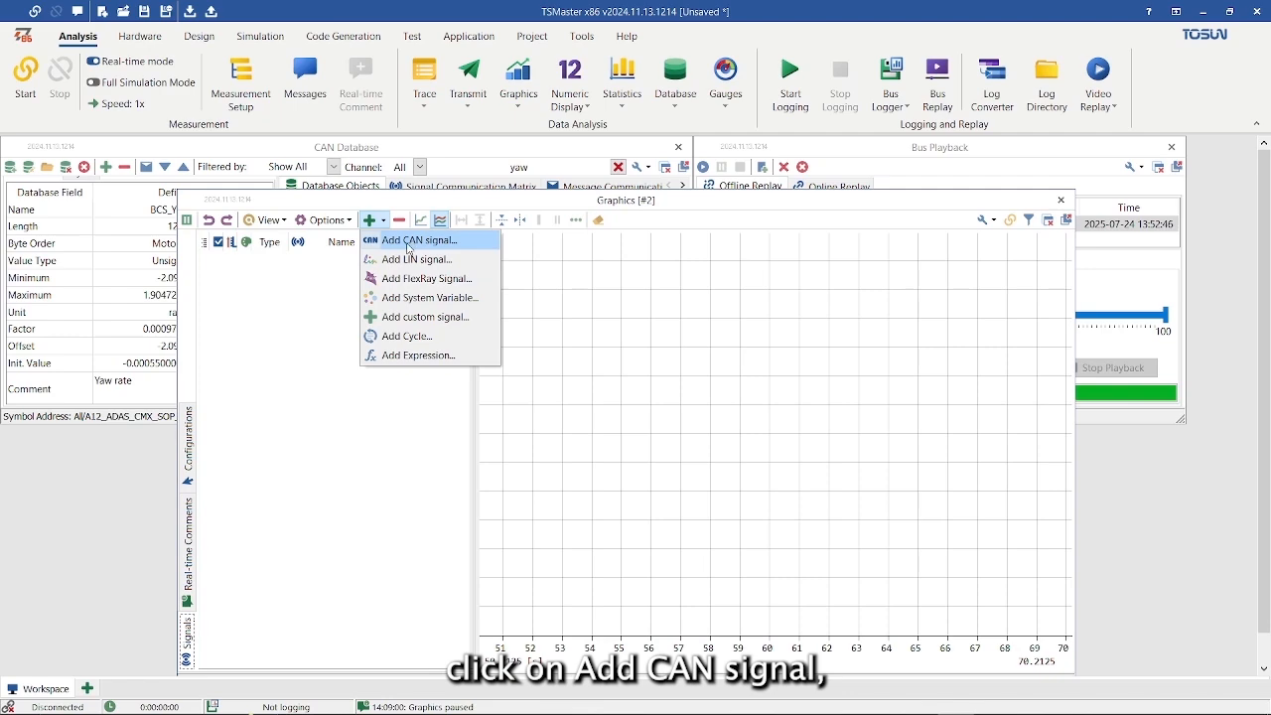
left_click(412, 245)
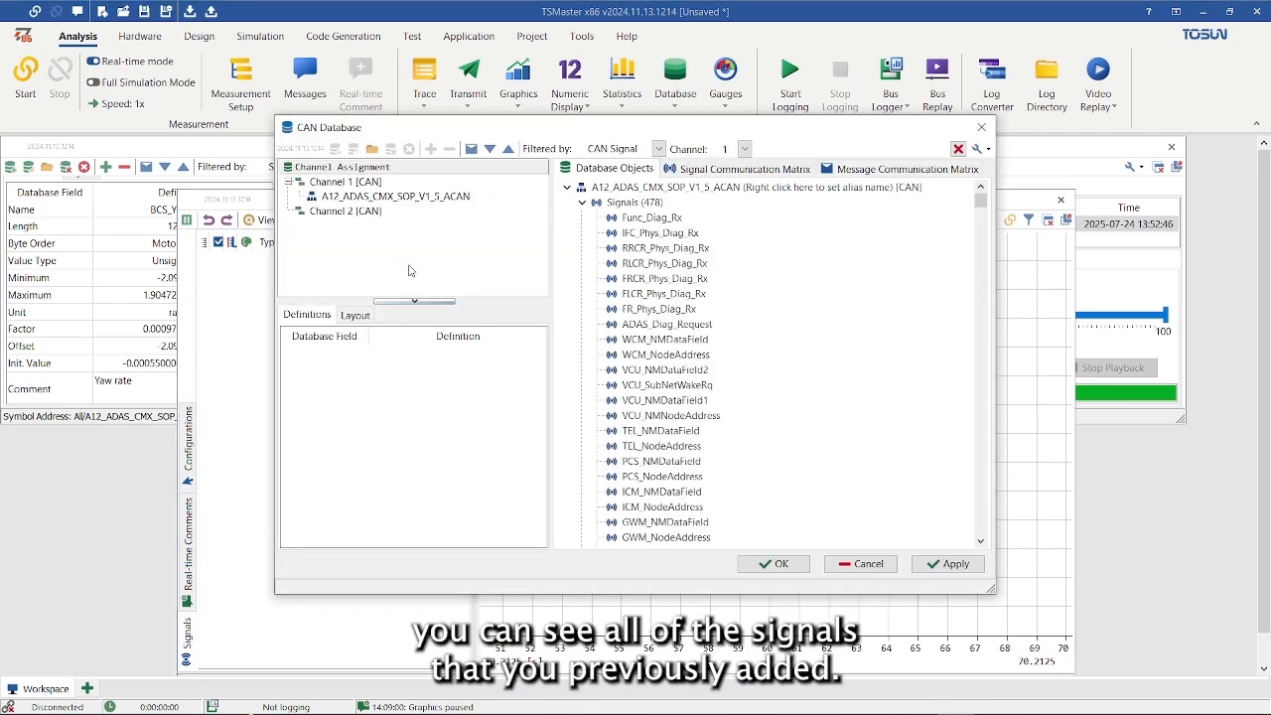
Filter the CAN signal list by "yaw" and add the BCS_YawRate signal to the Graphics window.
scroll(634, 224, "down", 15)
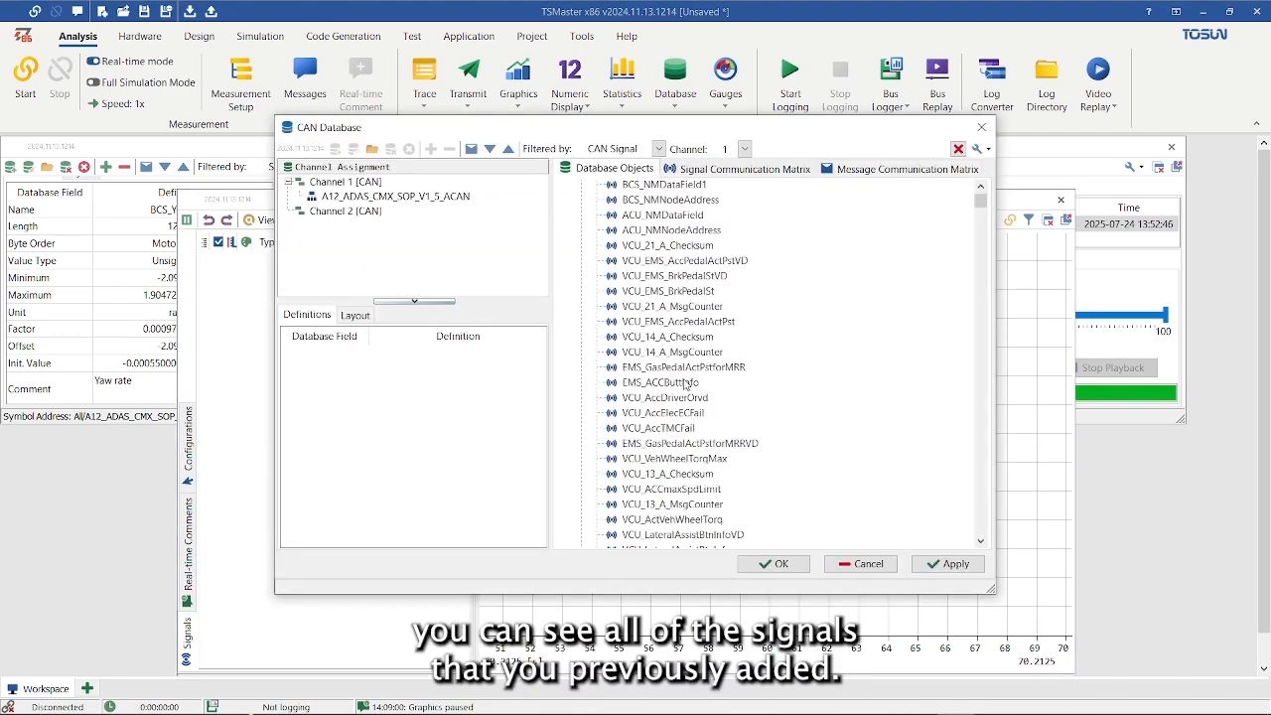
scroll(681, 387, "up", 15)
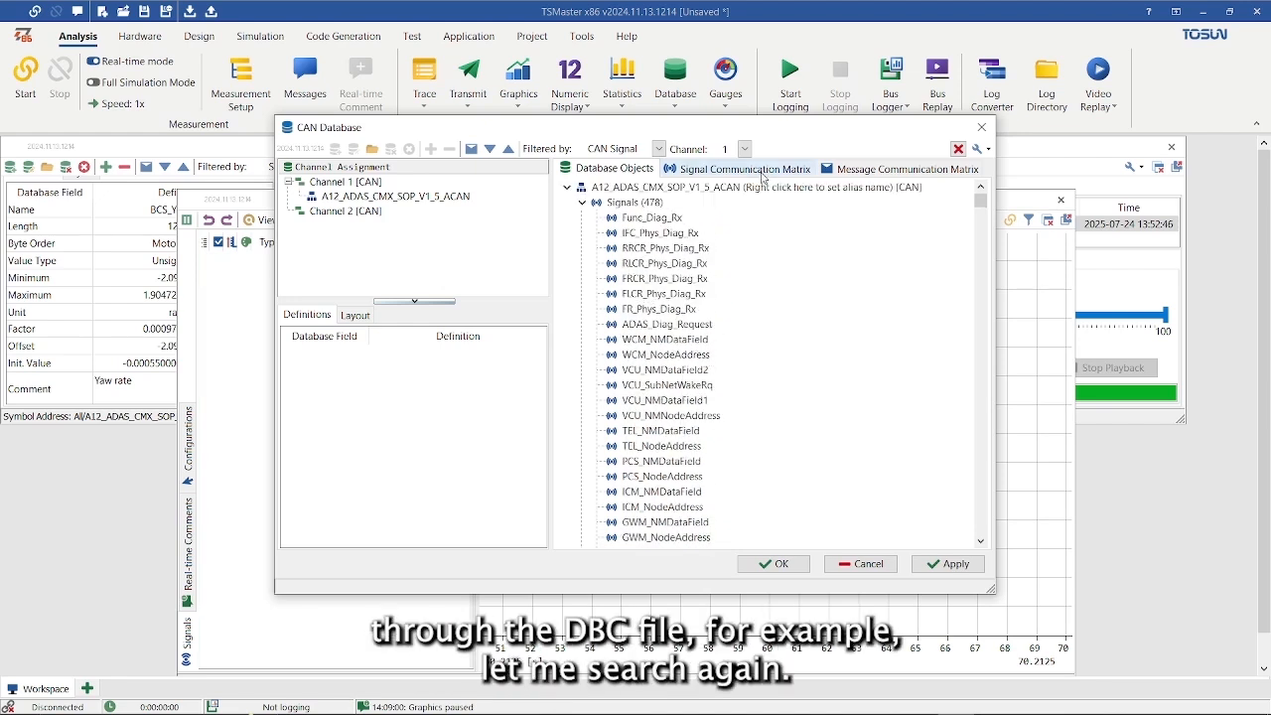
left_click(796, 149)
type("yaw")
left_click(650, 233)
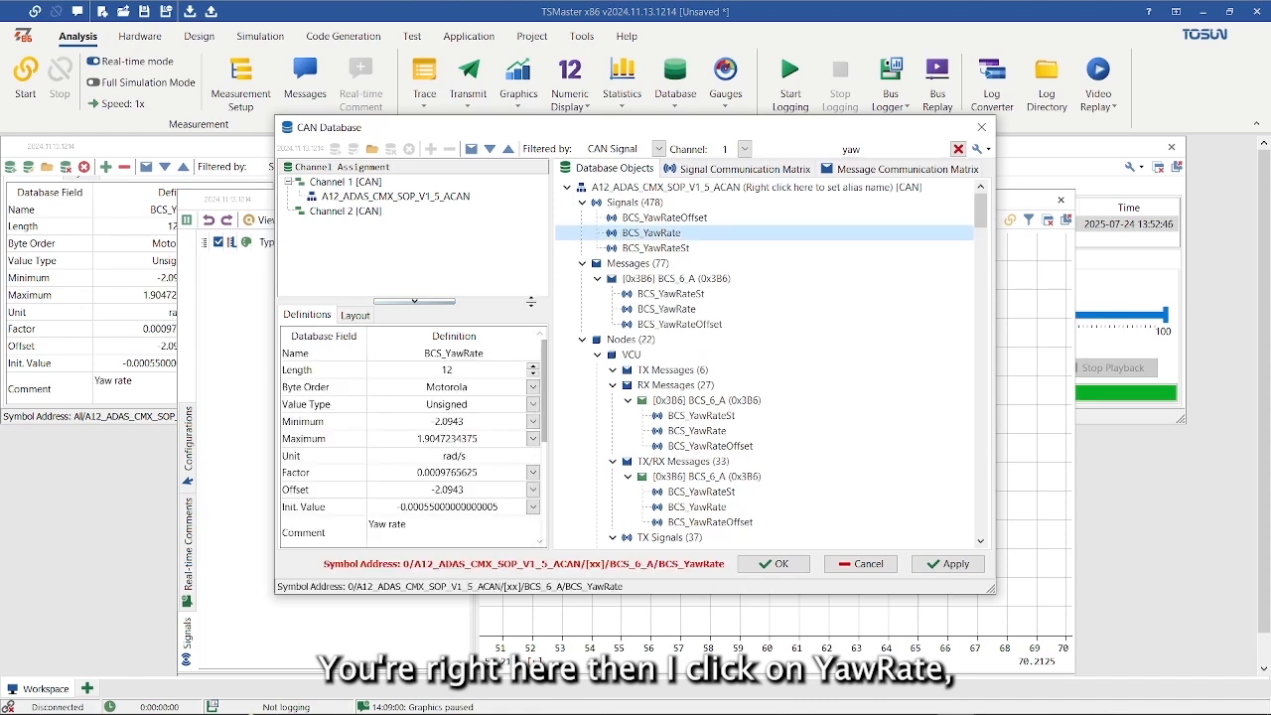
scroll(456, 464, "down", 3)
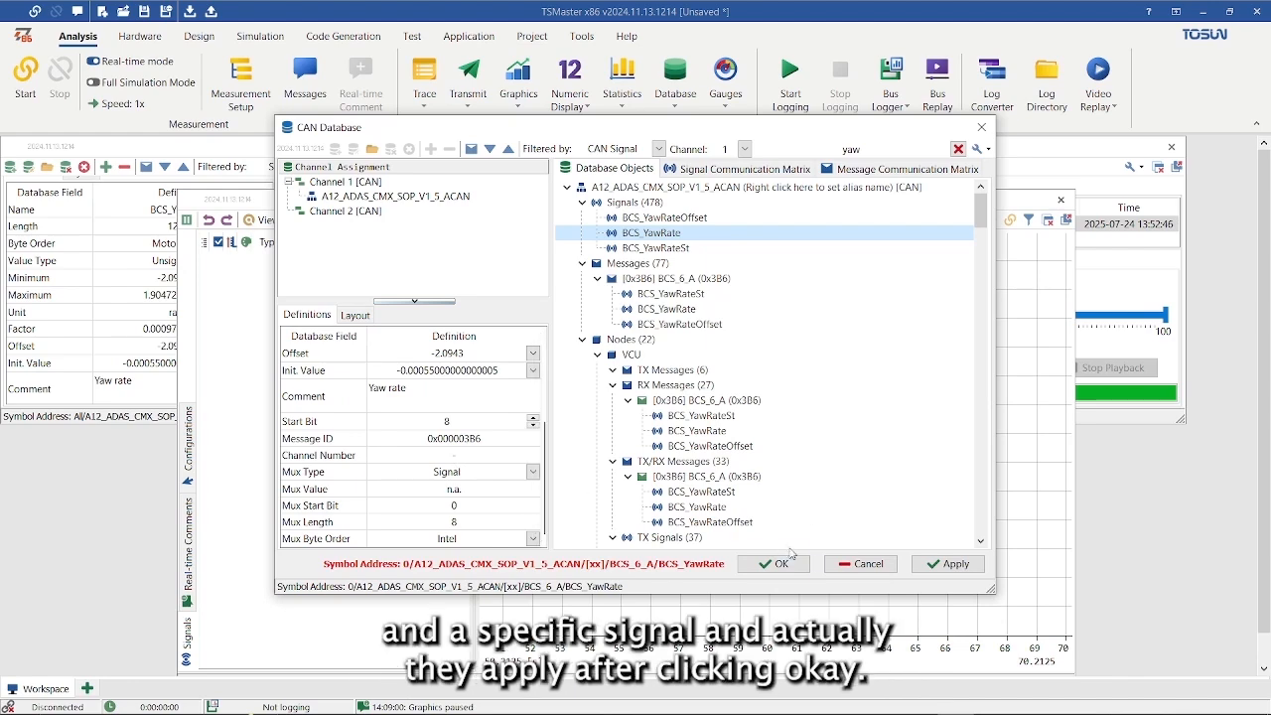
left_click(946, 565)
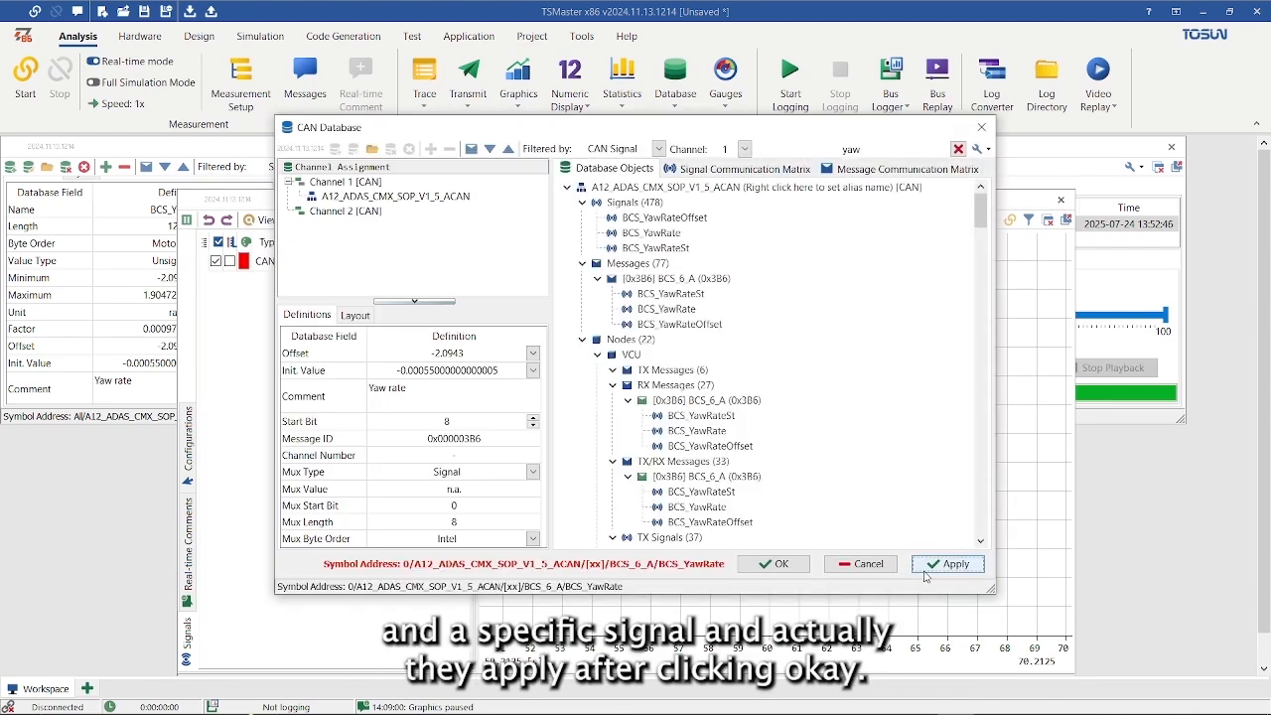
left_click(778, 564)
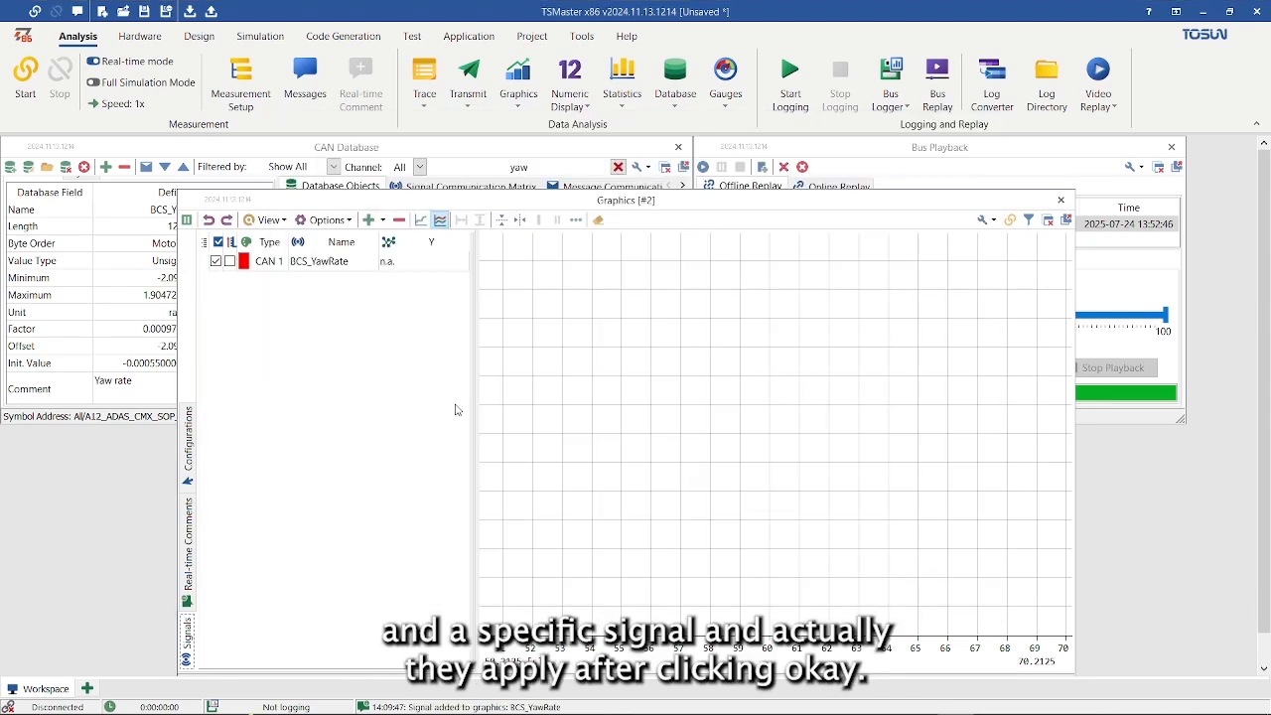
Select BCS_YawRate in the Graphics window, move the window clear of the Bus Playback controls, and start playback of ACC.blf.
left_click(307, 261)
left_click_drag(520, 199, 679, 409)
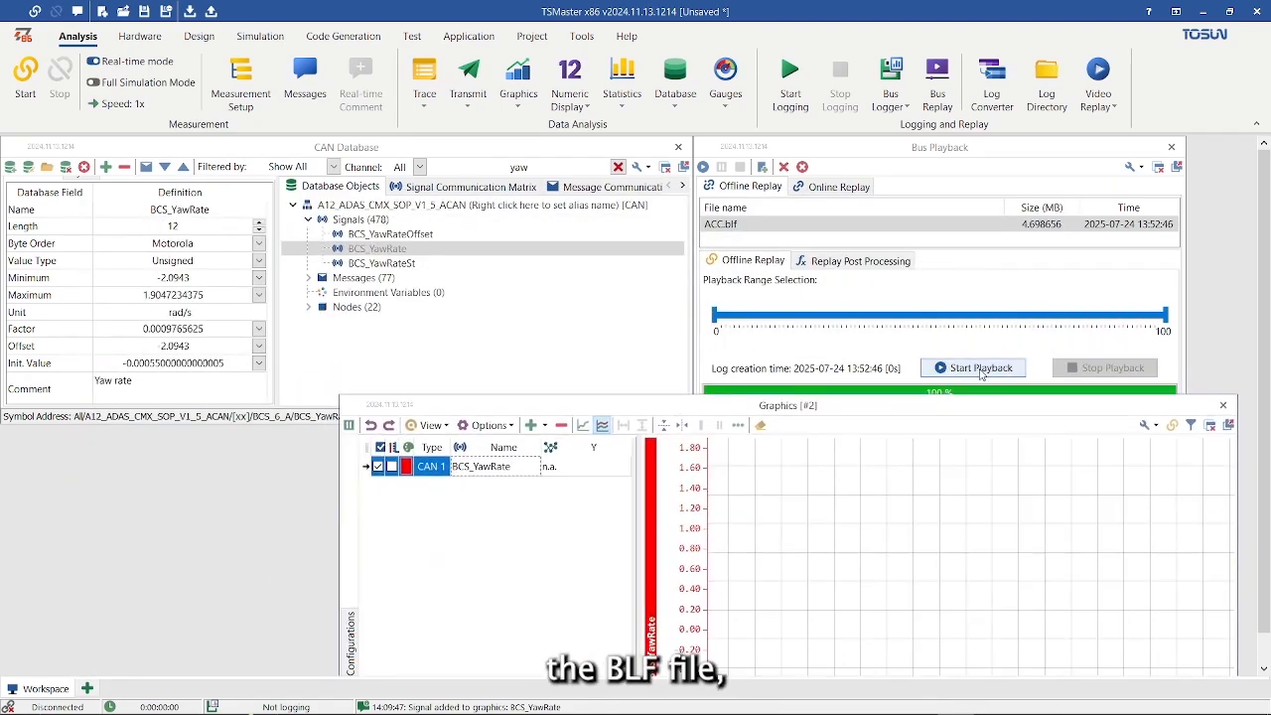
left_click(946, 364)
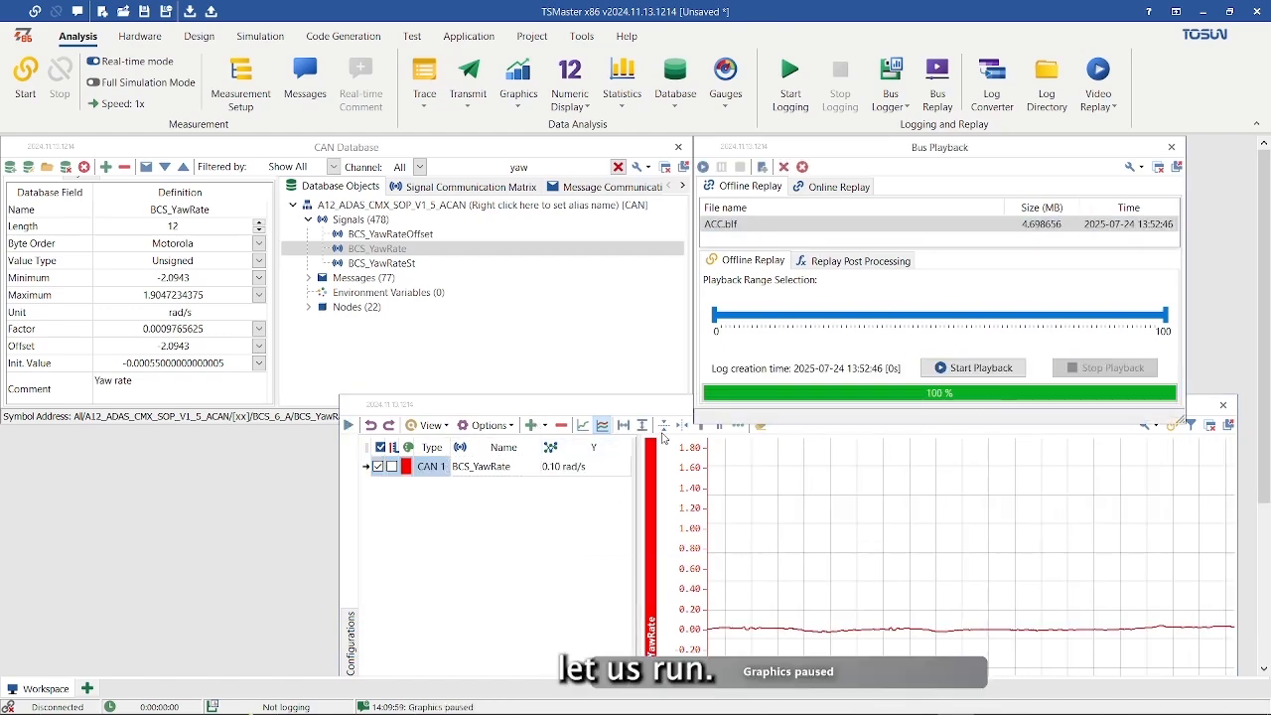
Move the Graphics window beside the CAN Database definition fields and examine the BCS_YawRate properties, including its maximum and unit.
left_click_drag(631, 411, 489, 304)
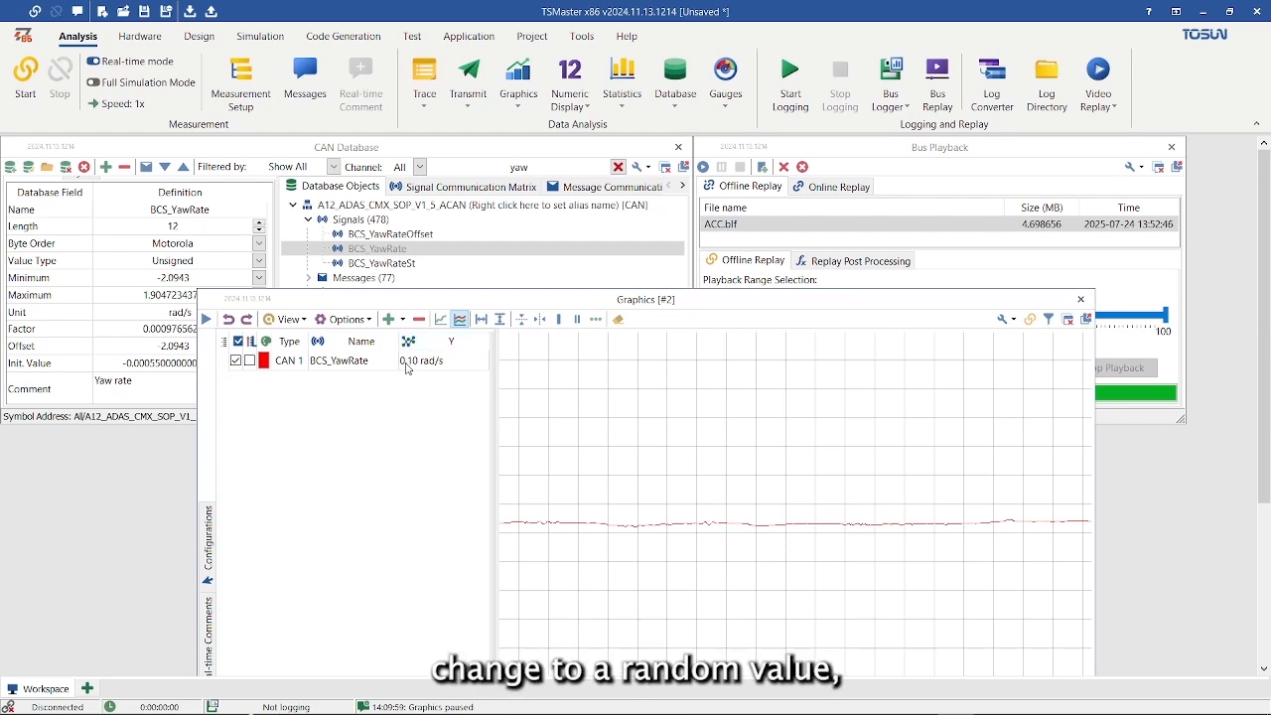
left_click_drag(549, 302, 445, 316)
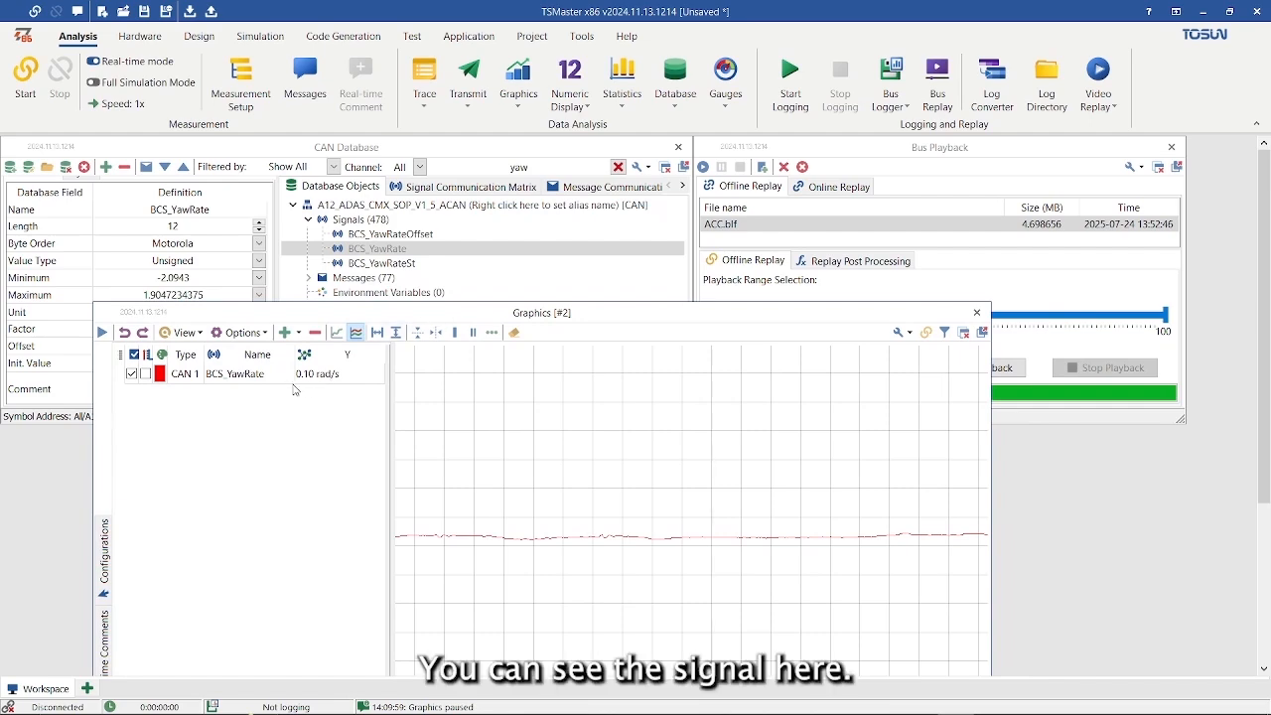
left_click_drag(452, 314, 398, 148)
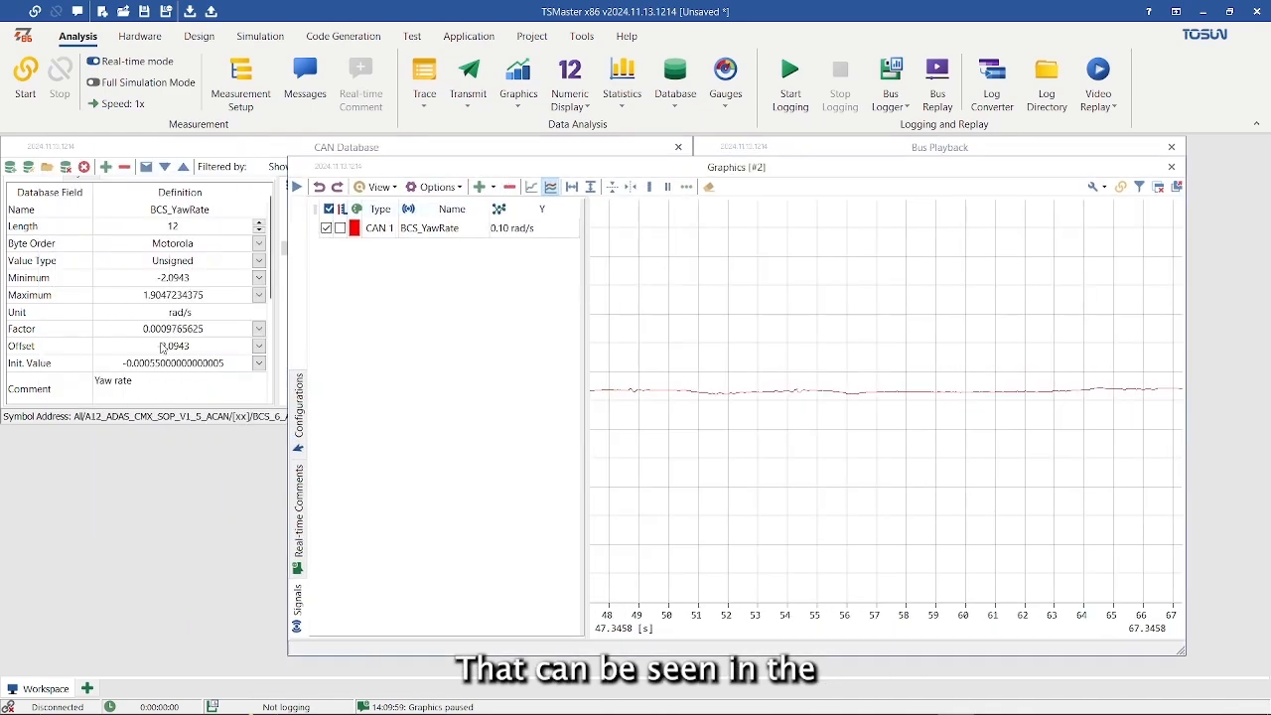
scroll(154, 338, "down", 3)
scroll(159, 341, "up", 3)
scroll(167, 346, "down", 2)
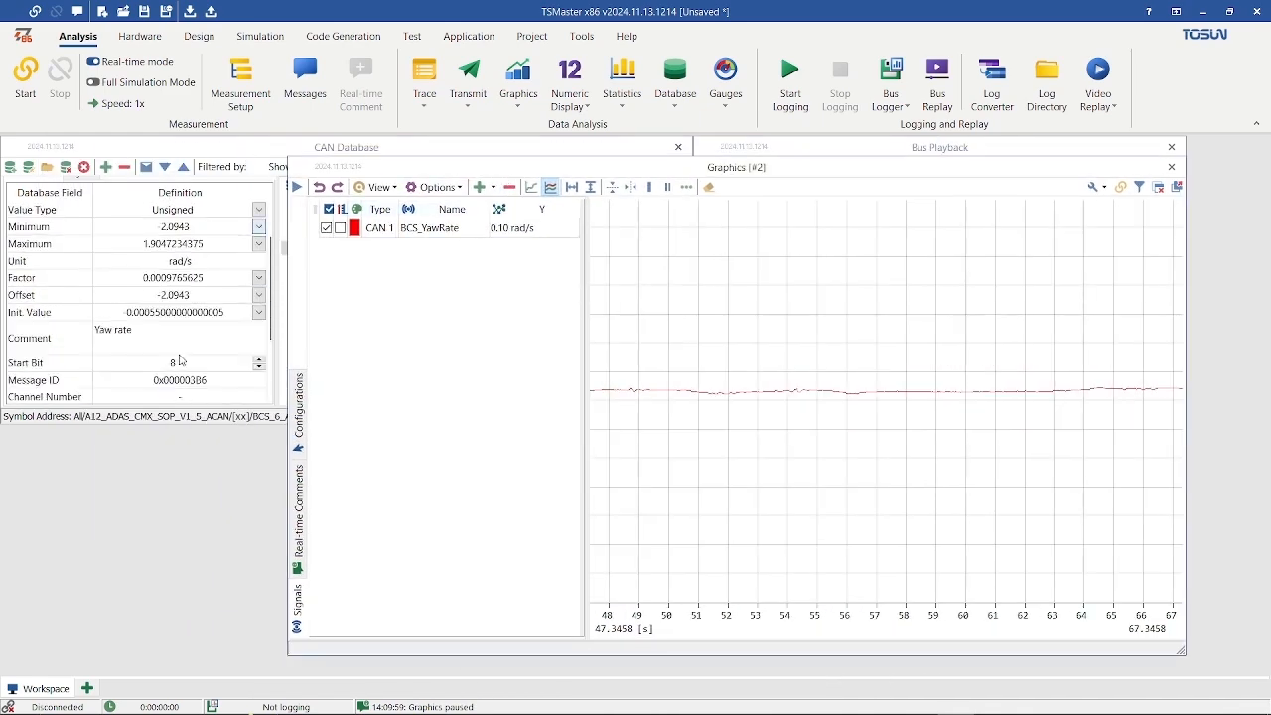
scroll(177, 351, "up", 2)
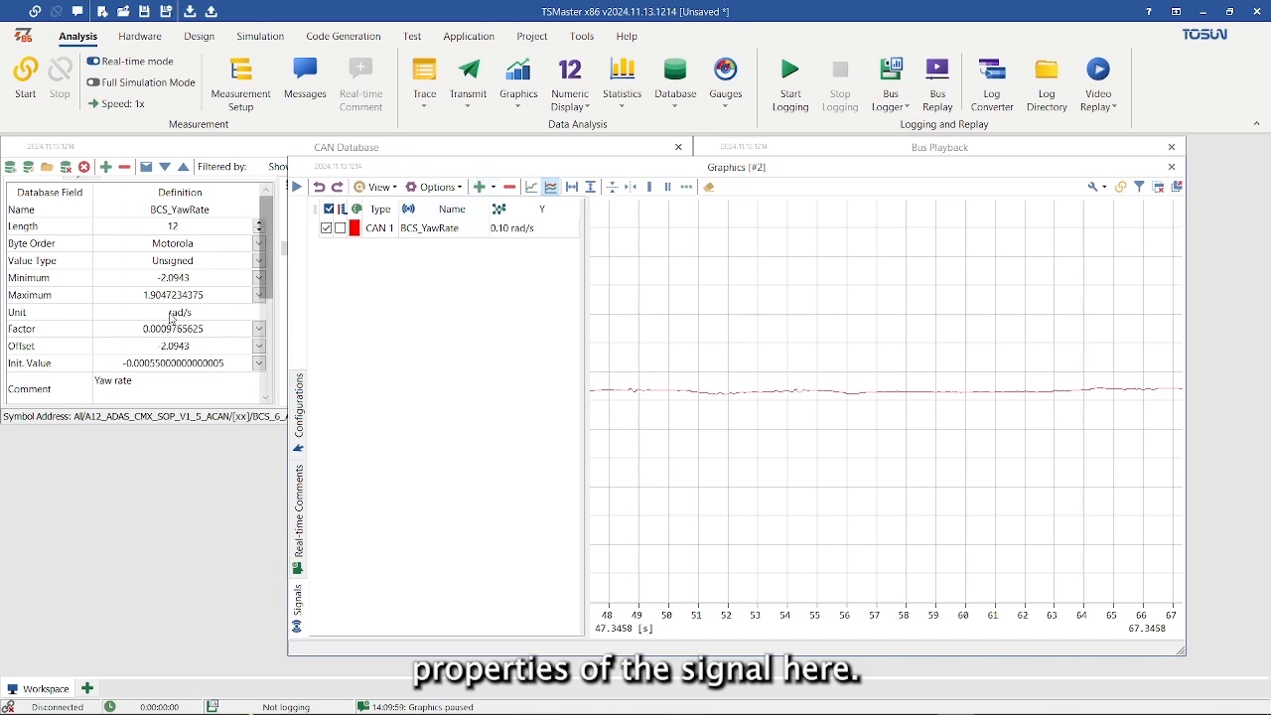
left_click(29, 319)
left_click(178, 302)
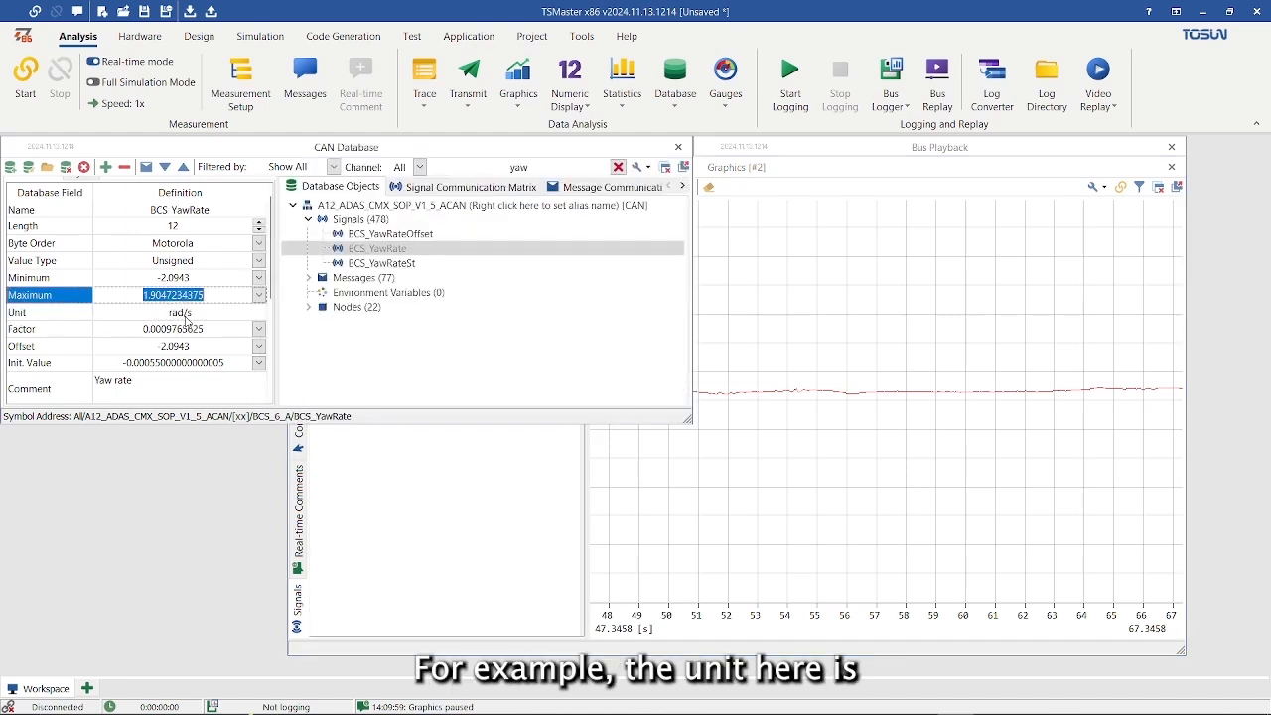
left_click(184, 315)
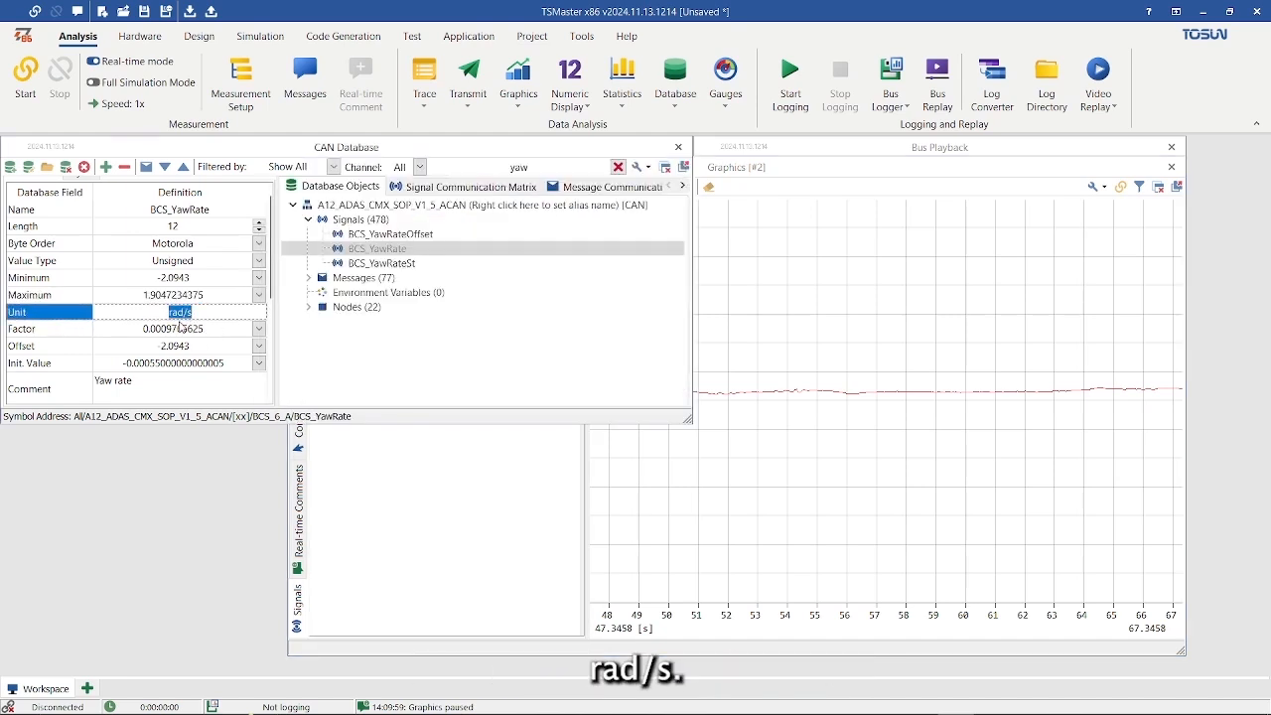
Bring the Graphics window back to the front over the CAN Database and change the BCS_YawRate colour to green FF3FDD22.
left_click(755, 159)
left_click_drag(755, 159, 600, 139)
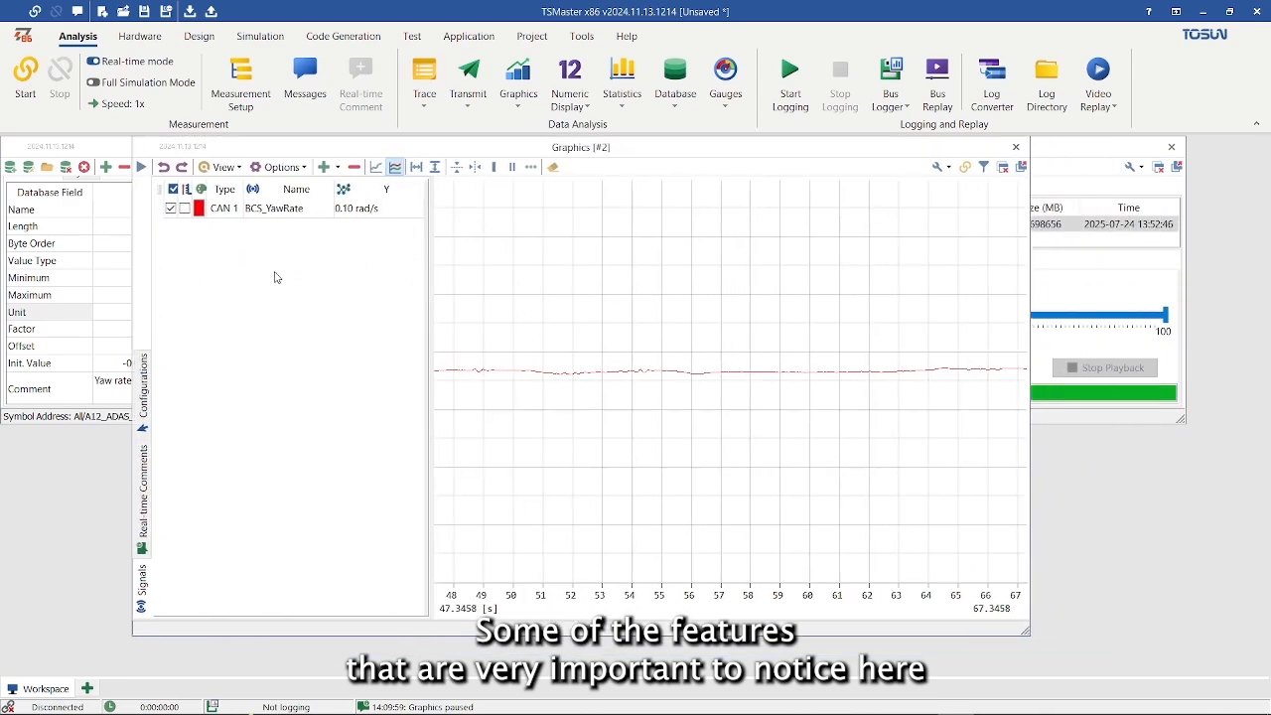
left_click(199, 215)
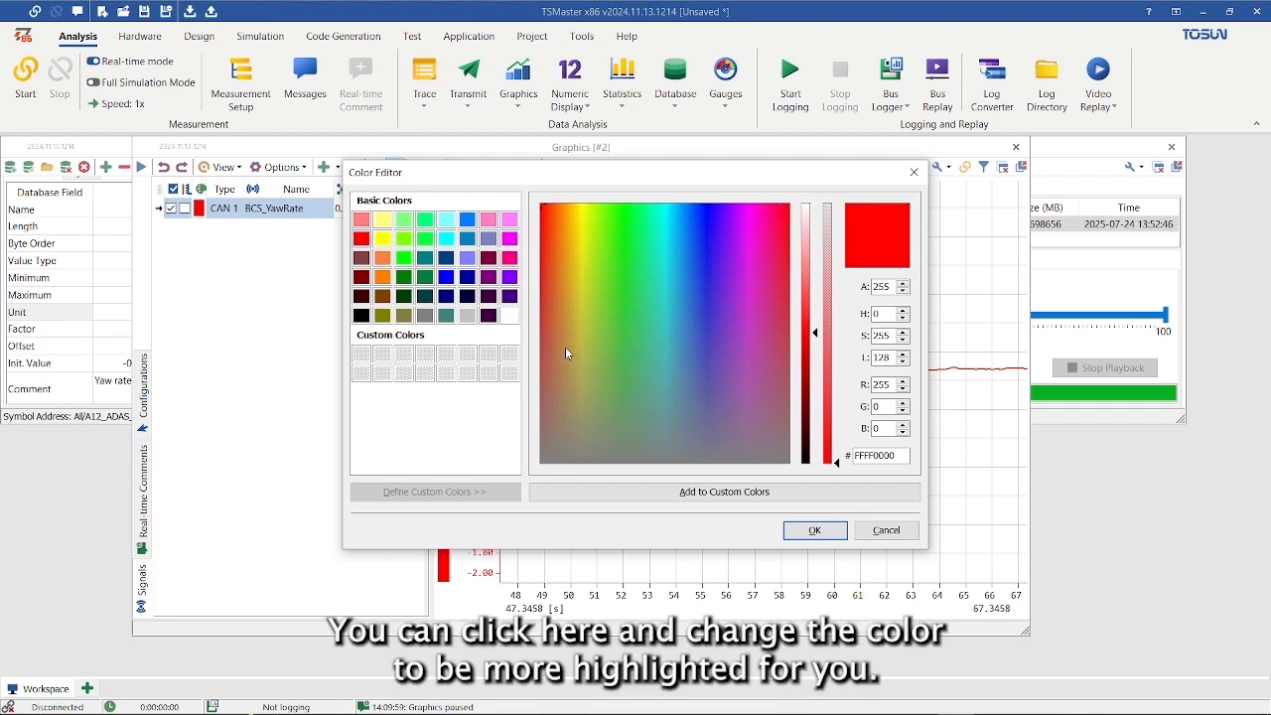
left_click_drag(566, 354, 617, 277)
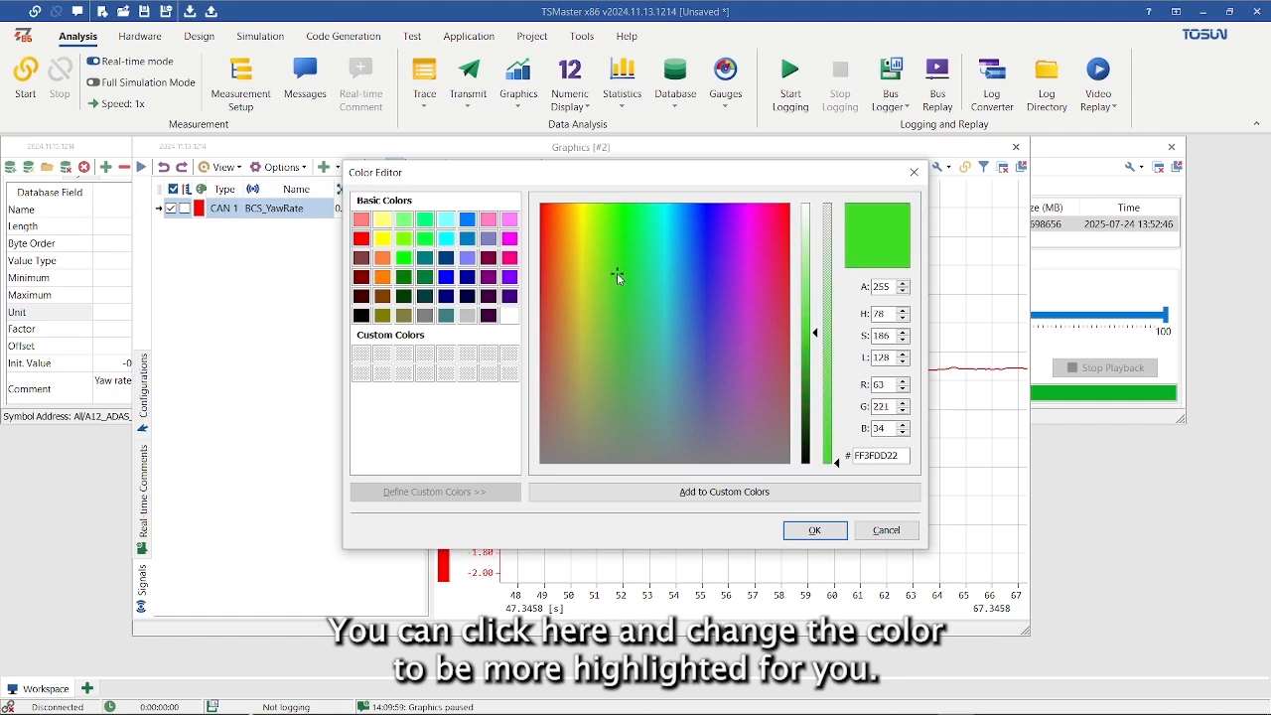
left_click(795, 537)
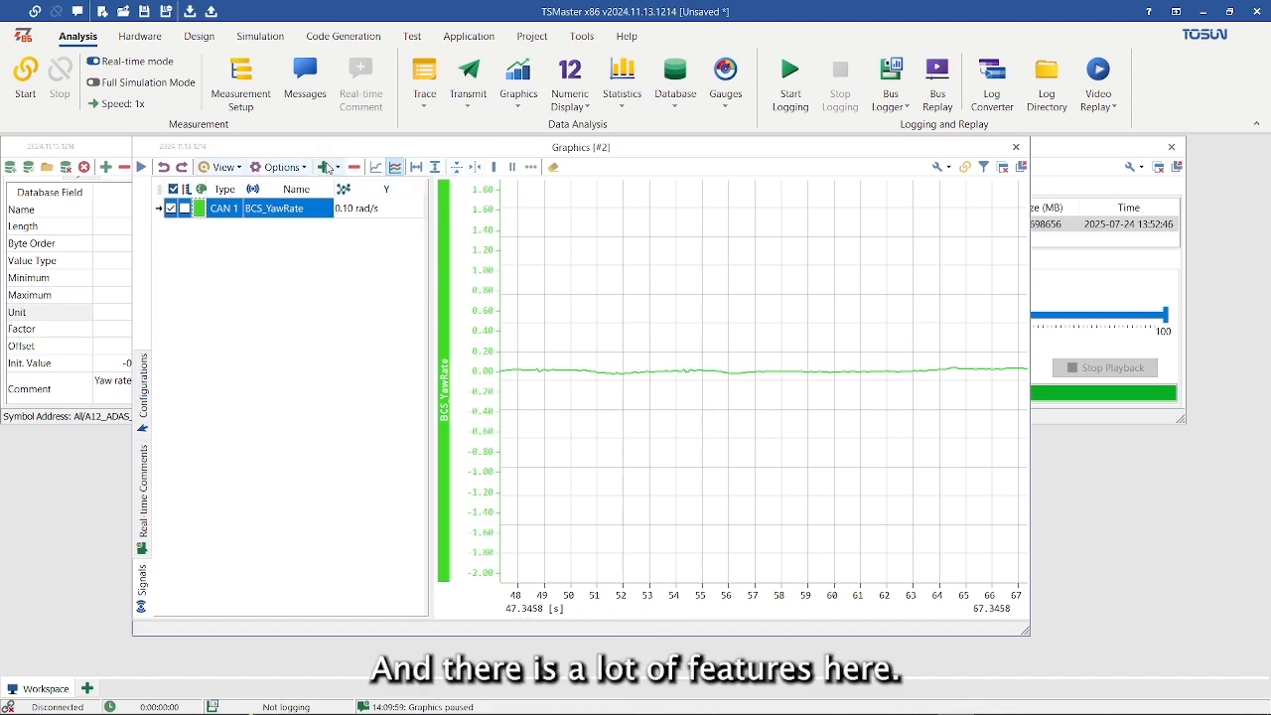
Adjust the BCS_YawRate plot vertically and horizontally to fit its data, and show the graph cursors.
left_click(458, 172)
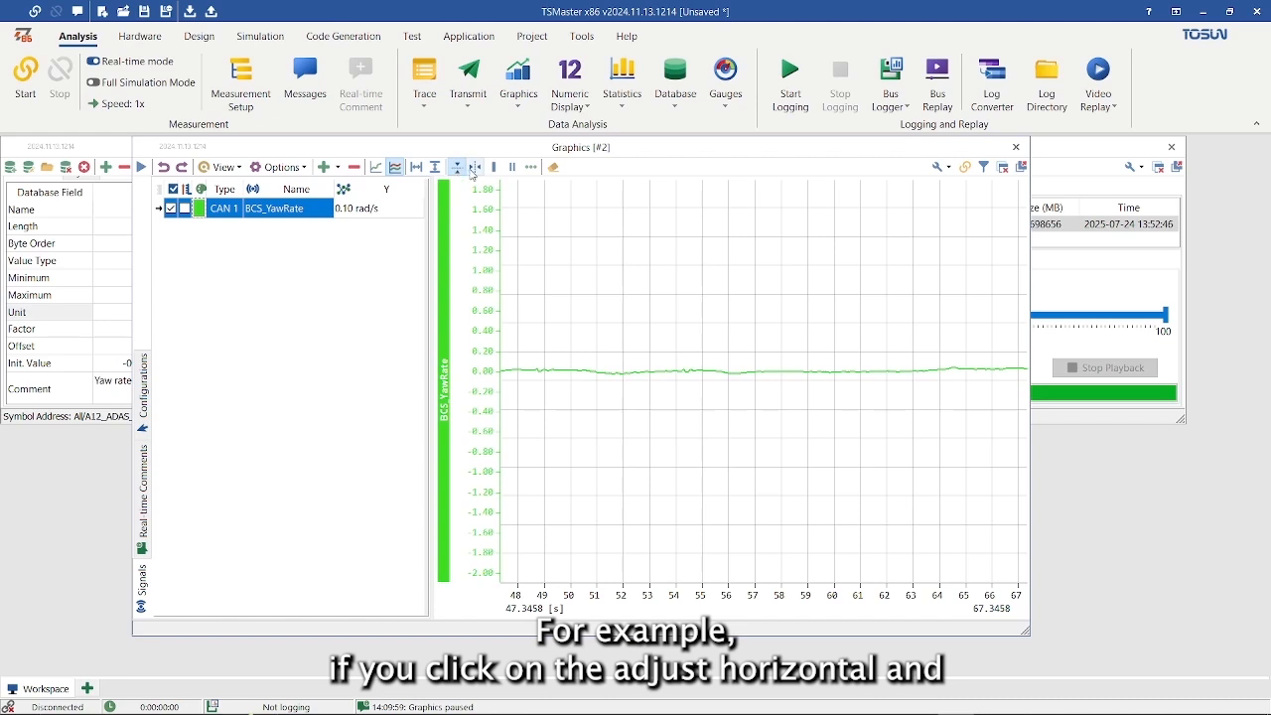
left_click(435, 169)
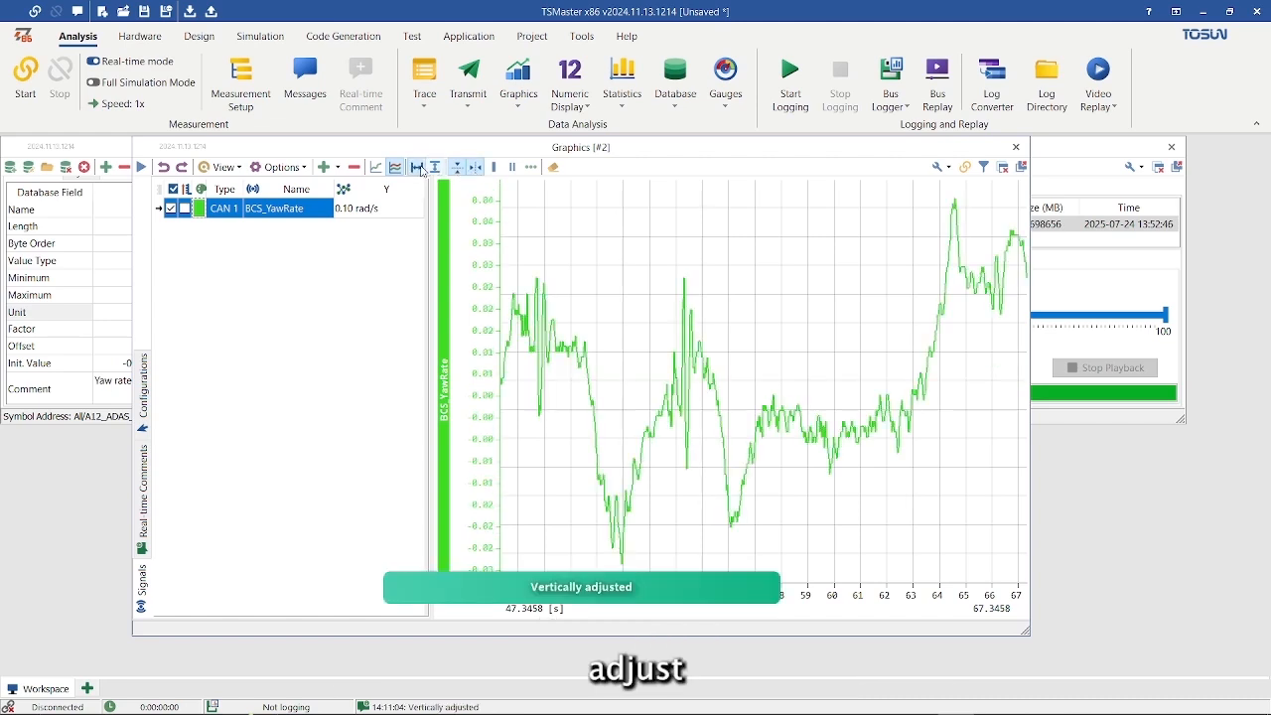
left_click(418, 167)
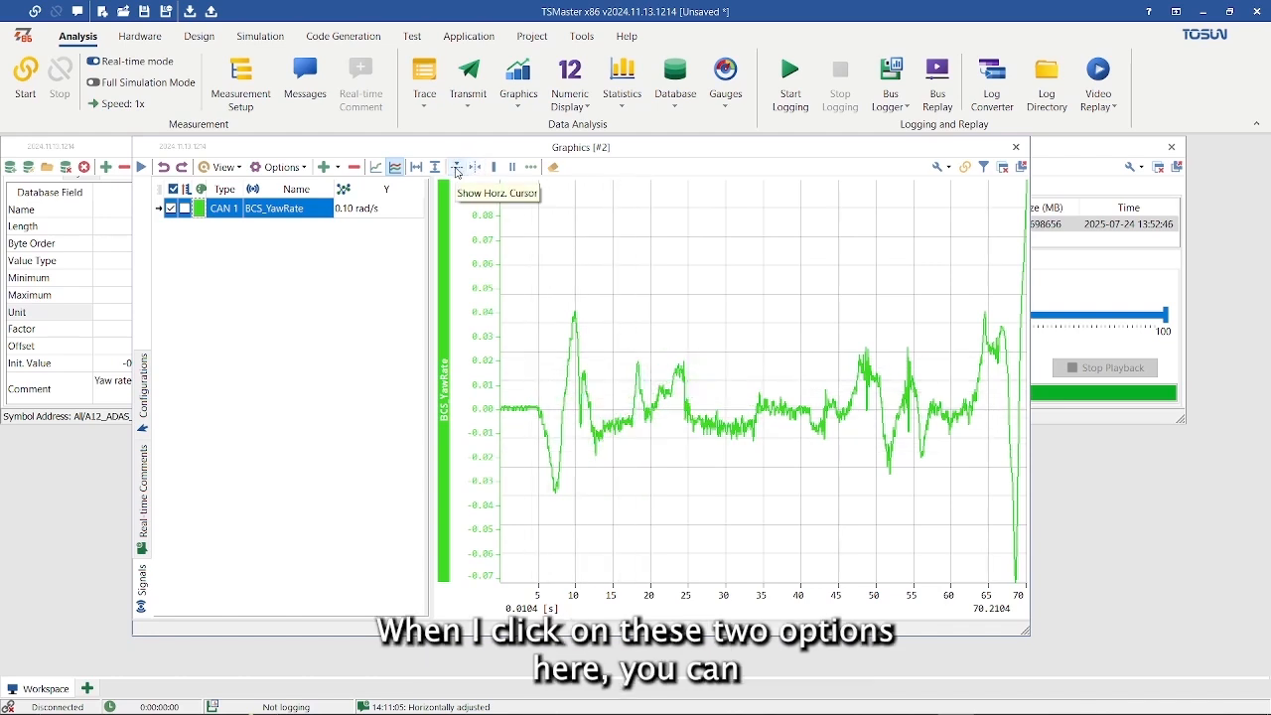
left_click(457, 169)
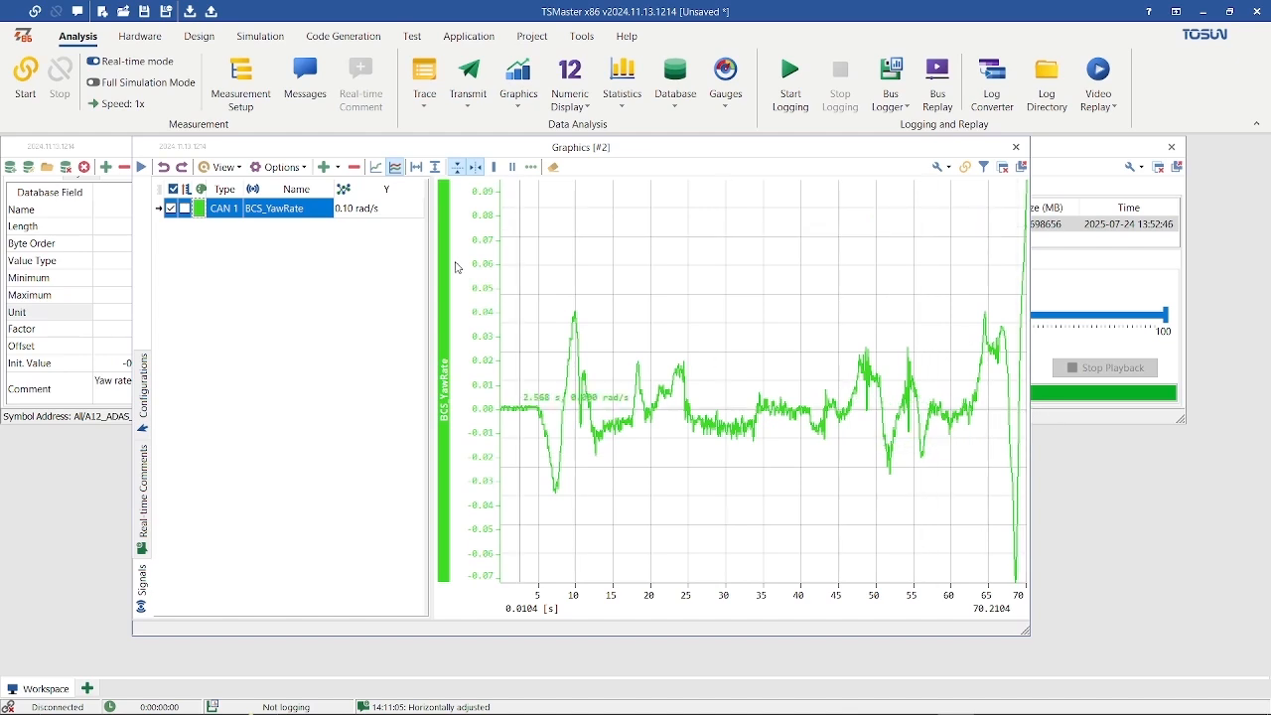
Add the fifteen CAN signals from IFC_Phys_Diag_Rx through TEL_NodeAddress to the Graphics window in one multiple selection.
left_click(325, 167)
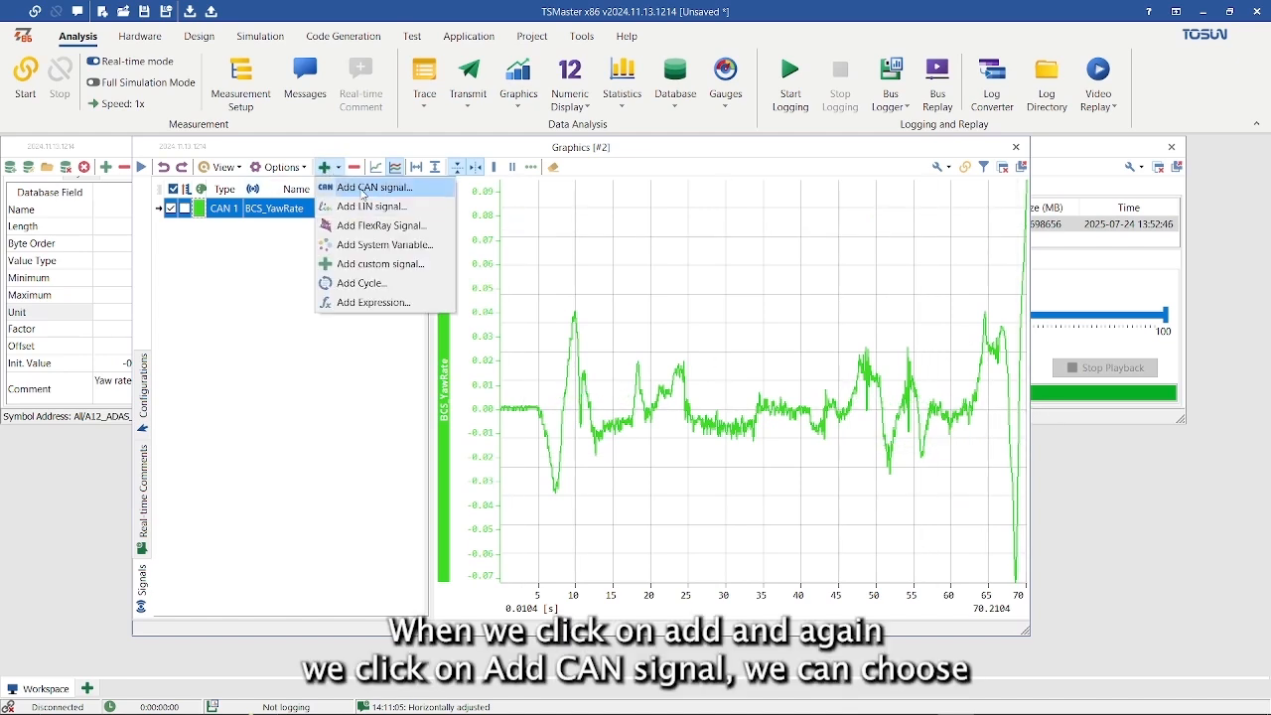
left_click(349, 190)
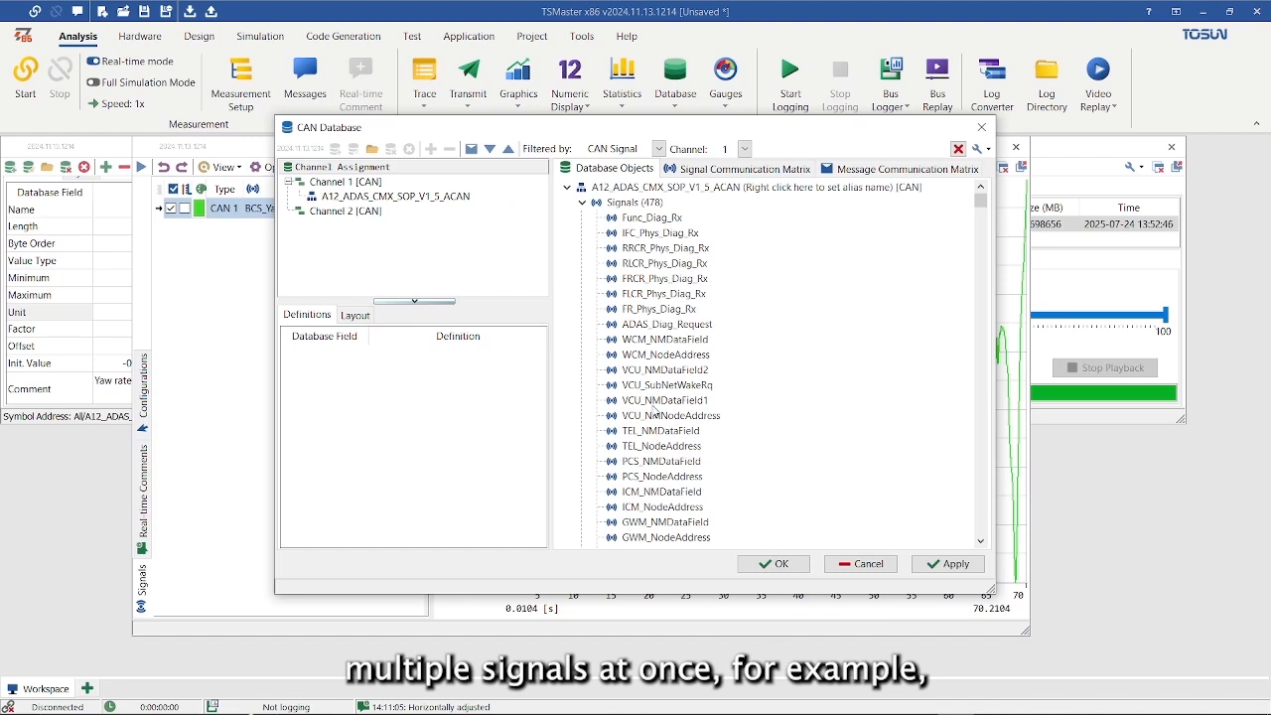
left_click(658, 446, "ctrl")
left_click(663, 415, "ctrl")
left_click(662, 369, "ctrl")
left_click(663, 339, "ctrl")
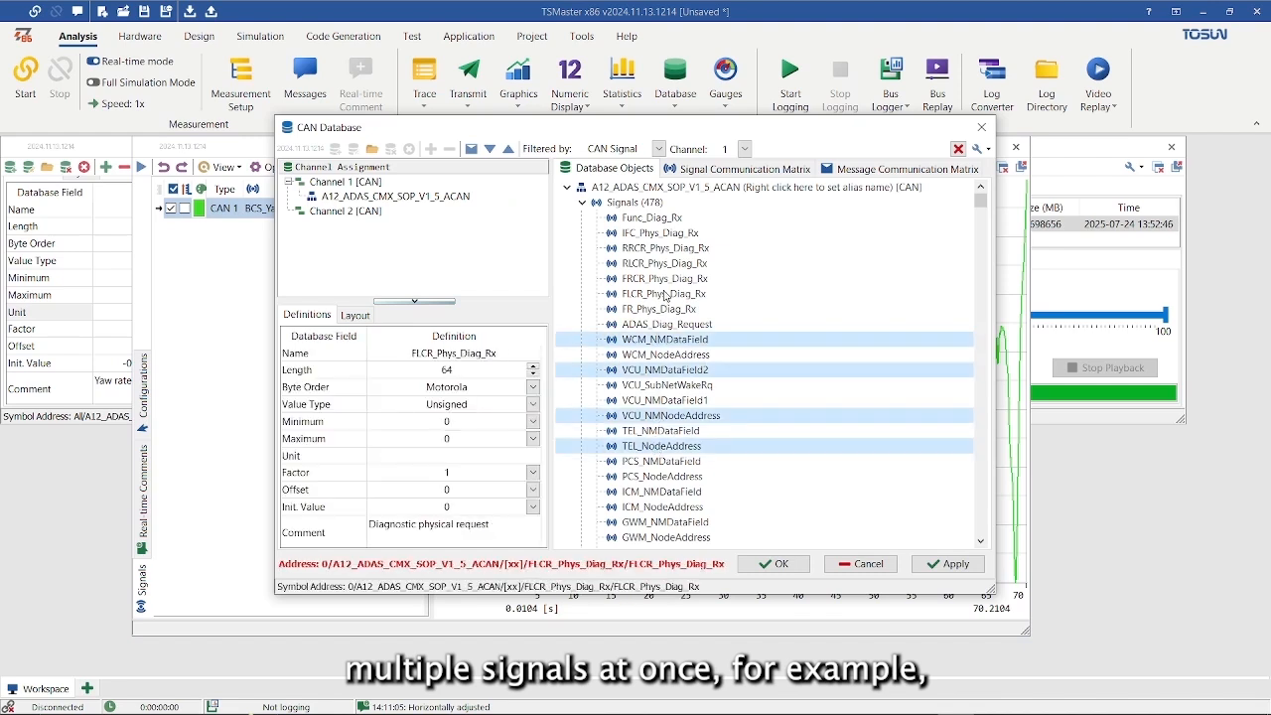
left_click(665, 294, "ctrl")
left_click(666, 232, "ctrl")
left_click(658, 309, "ctrl")
left_click(664, 263, "ctrl")
left_click(664, 247, "ctrl")
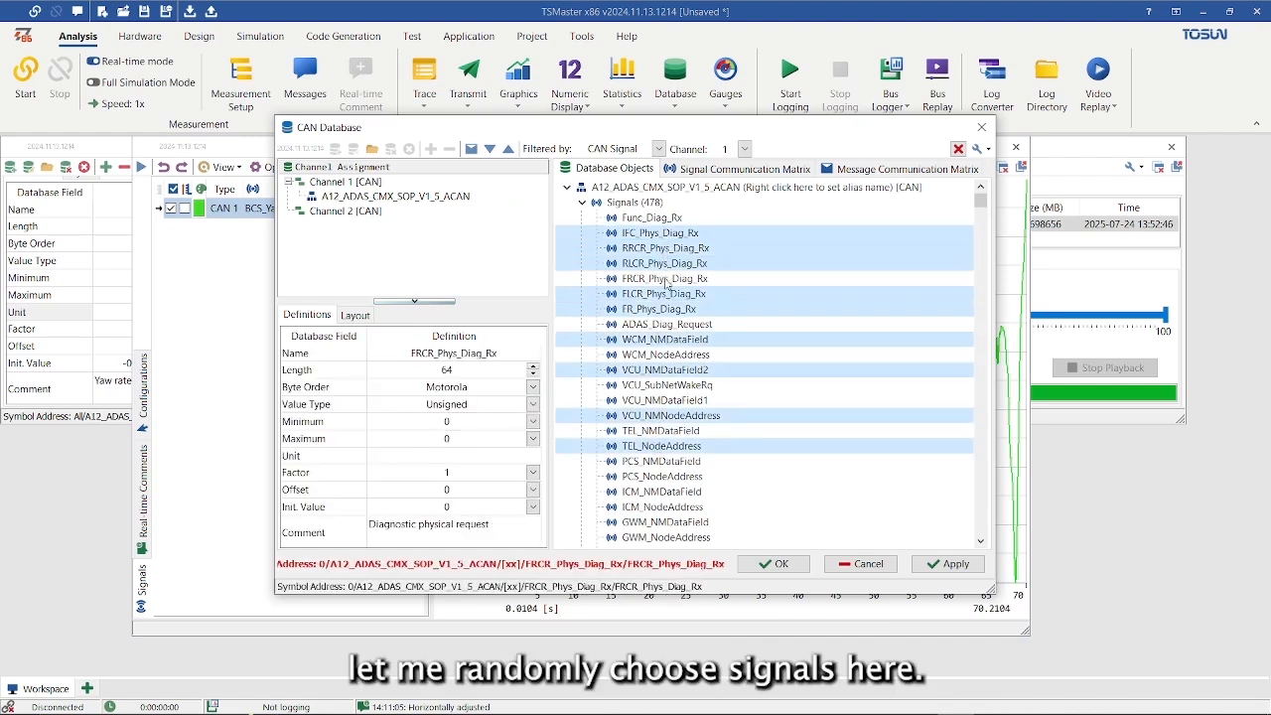
left_click(665, 278, "ctrl")
left_click(668, 324, "ctrl")
left_click(665, 355, "ctrl")
left_click(667, 384, "ctrl")
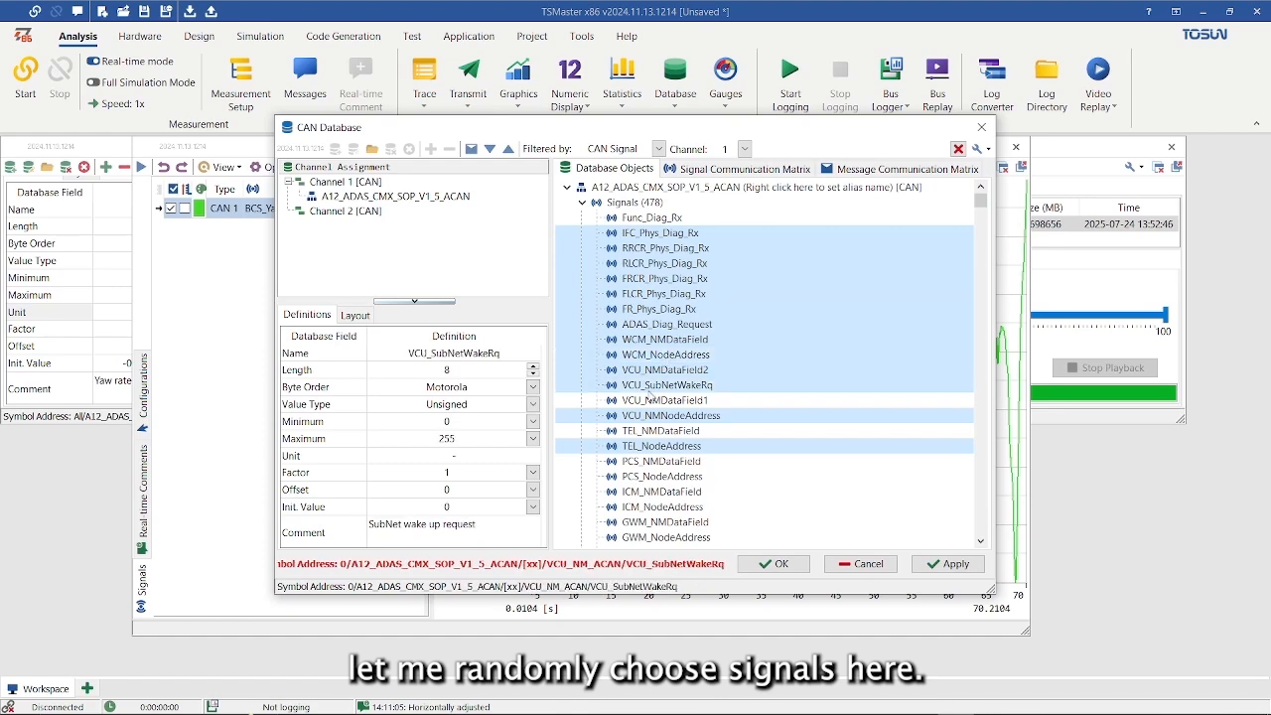
left_click(667, 385, "ctrl")
left_click(644, 399, "ctrl")
left_click(644, 386, "ctrl")
left_click(643, 430, "ctrl")
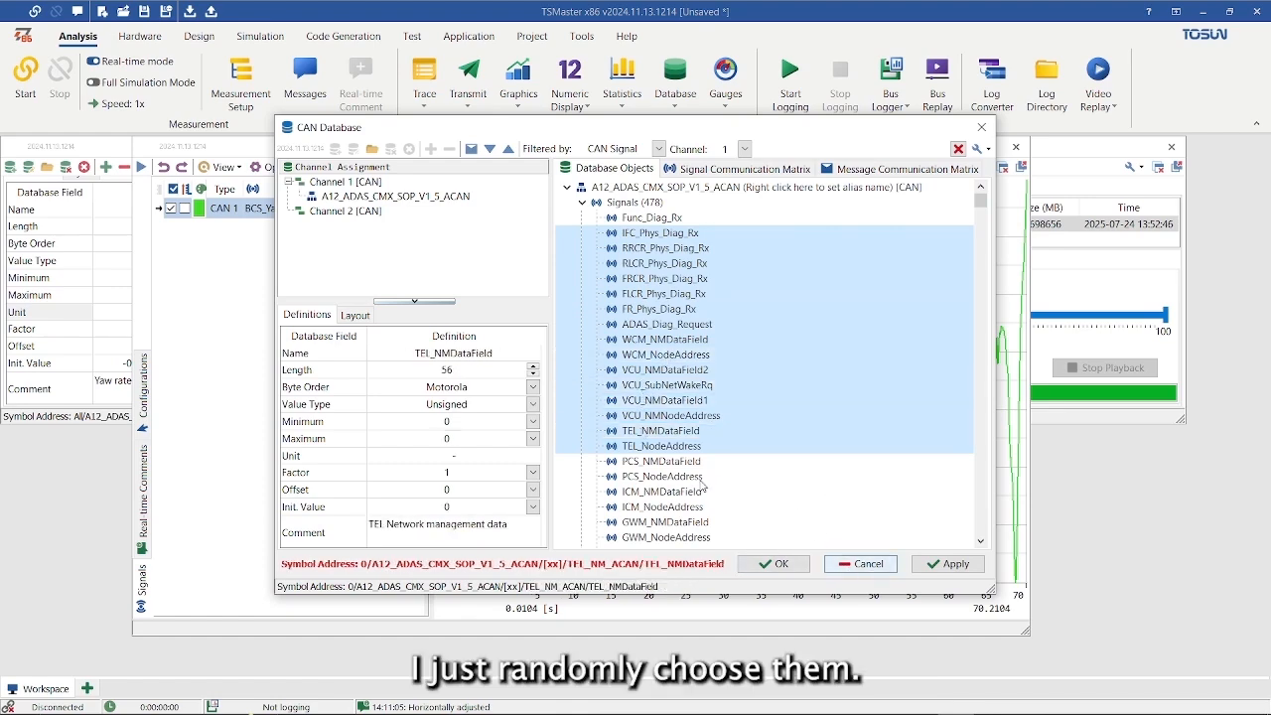
left_click(952, 564)
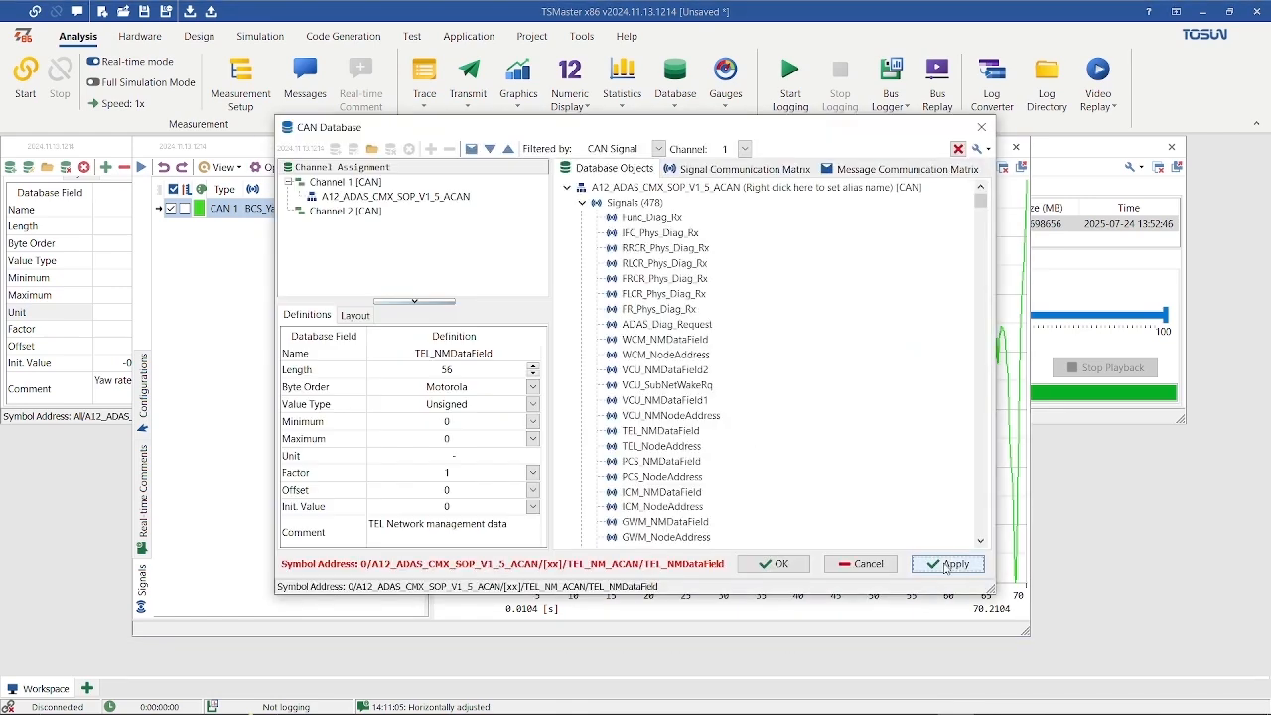
left_click(782, 570)
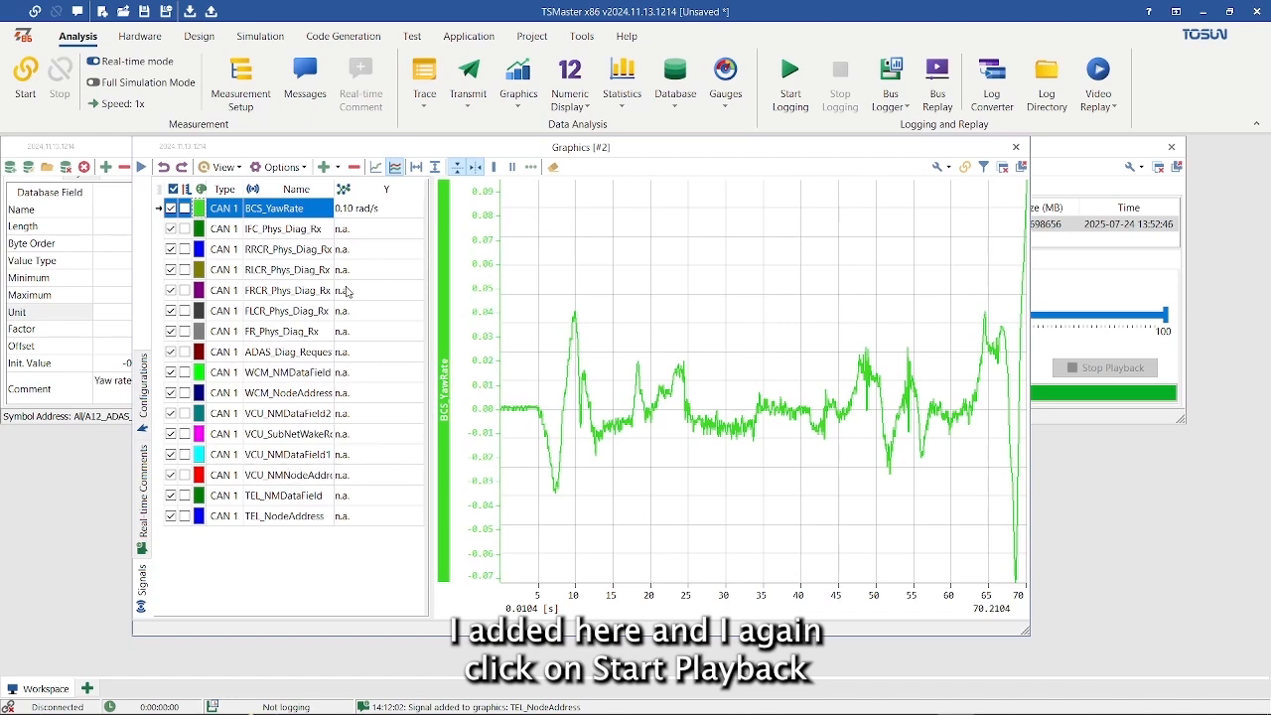
Play back ACC.blf again and return to the Graphics window to view the curves of the added signals.
left_click(1076, 290)
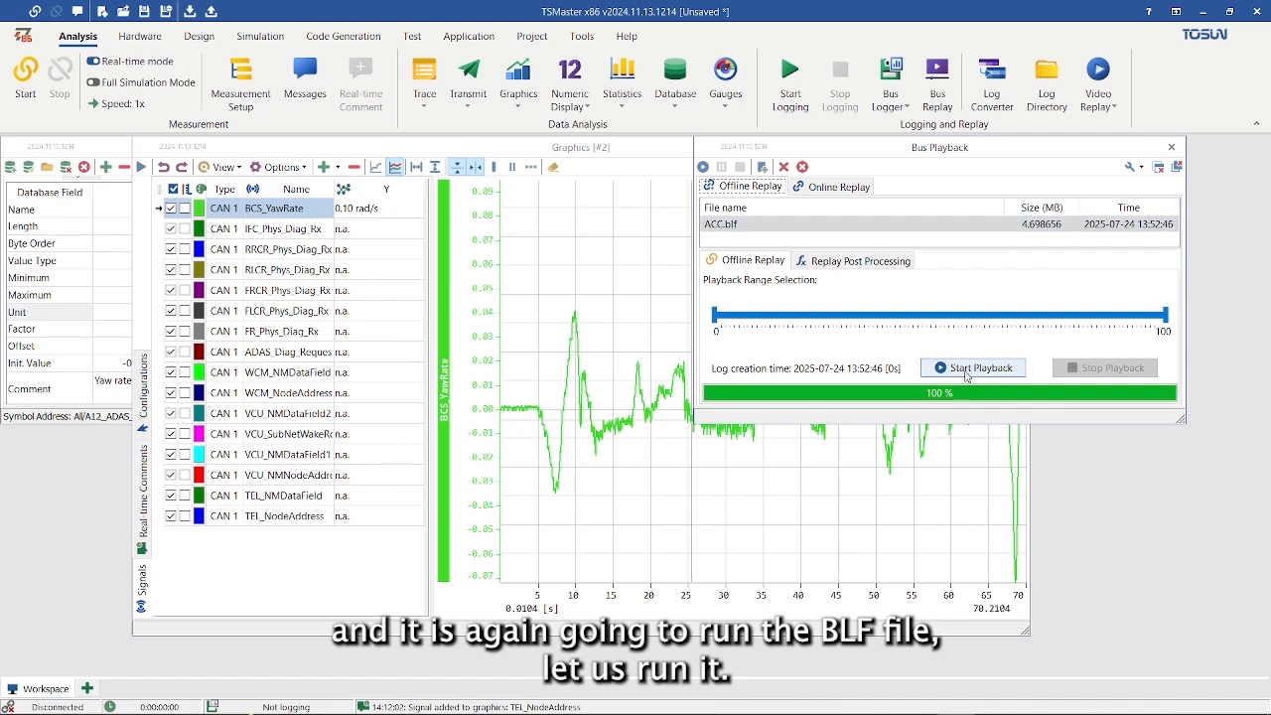
left_click(966, 370)
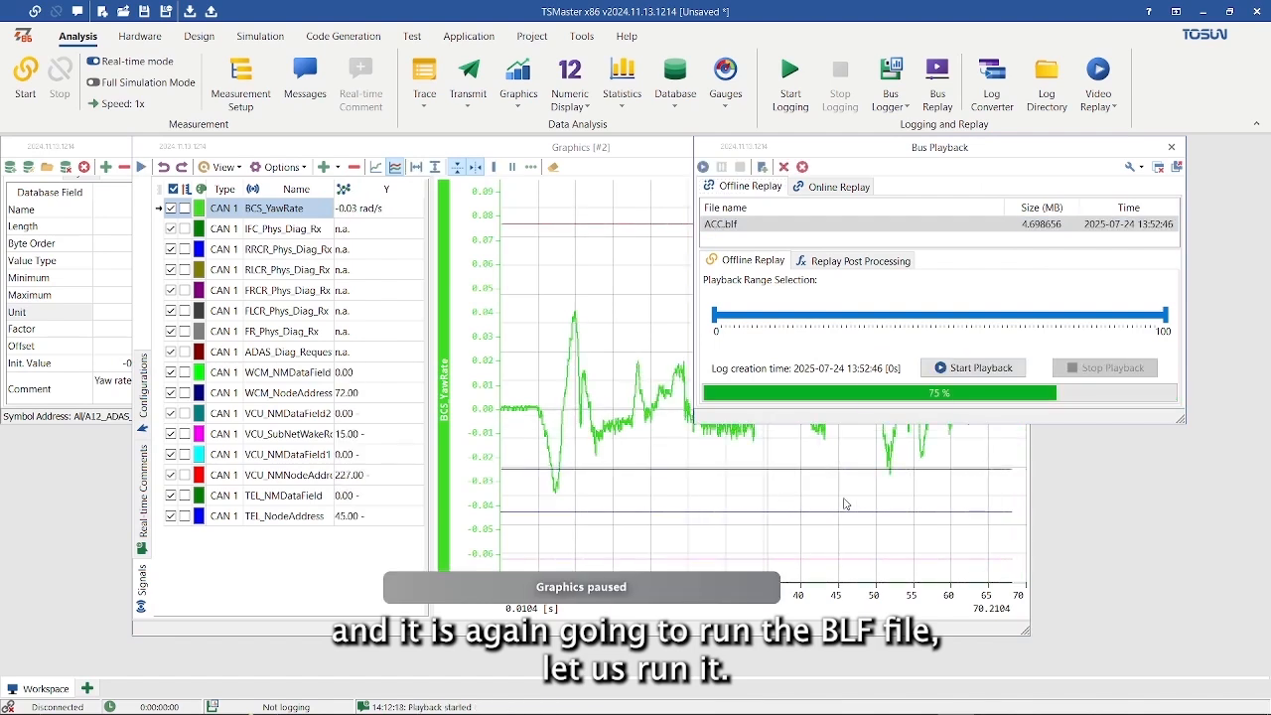
left_click(813, 473)
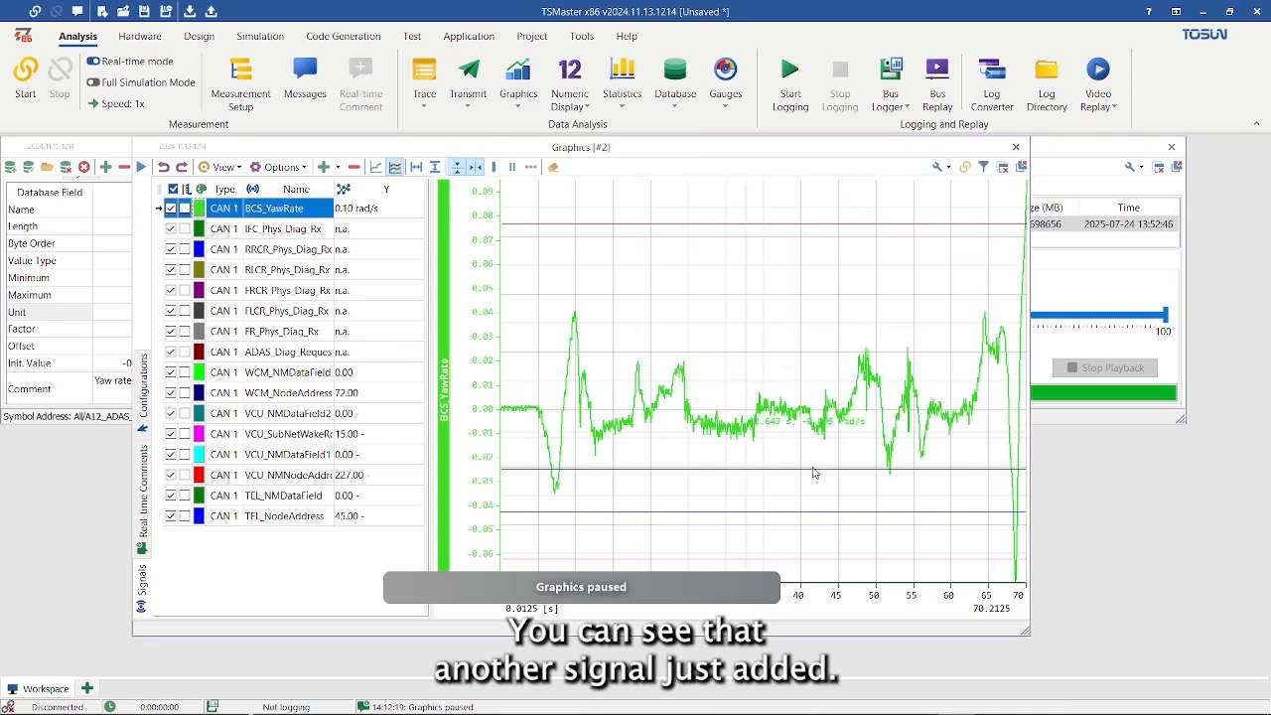
scroll(938, 508, "down", 2)
scroll(790, 521, "up", 1)
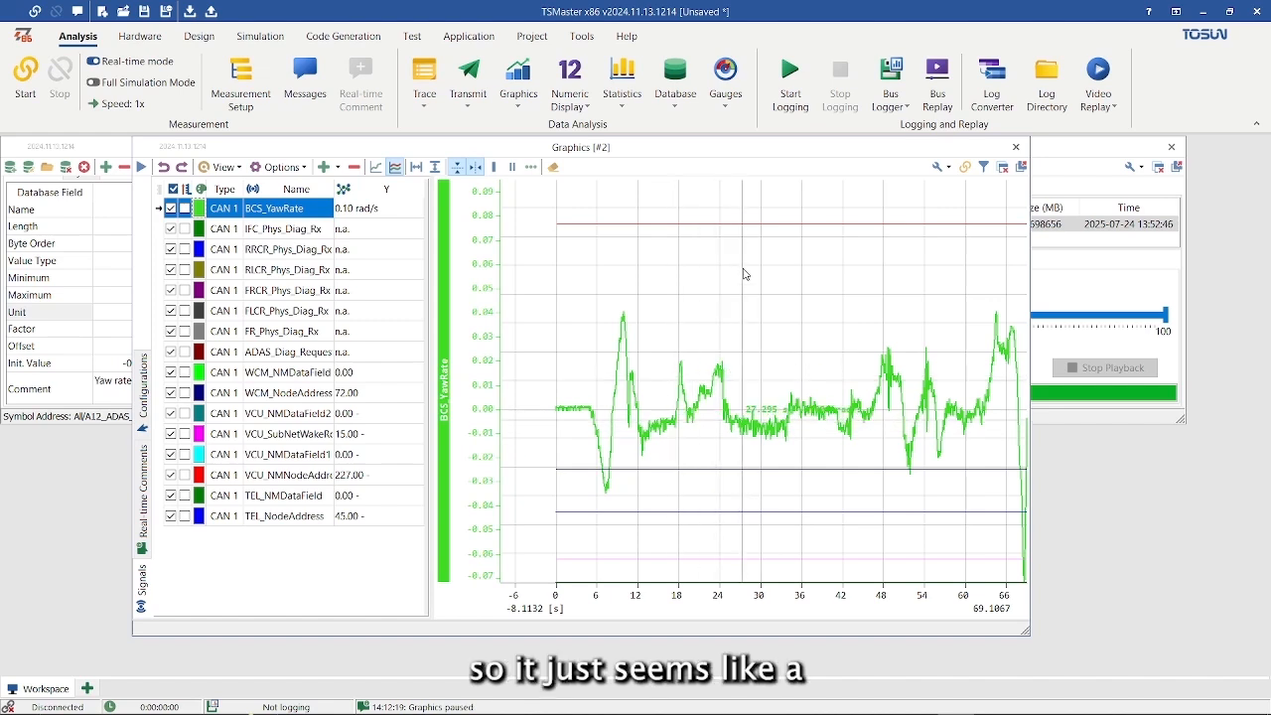
Examine the horizontal VCU_NMNodeAddress line and the Y values of the signals from IFC_Phys_Diag_Rx to ADAS_Diag_Request in the Graphics signal list.
left_click(736, 226)
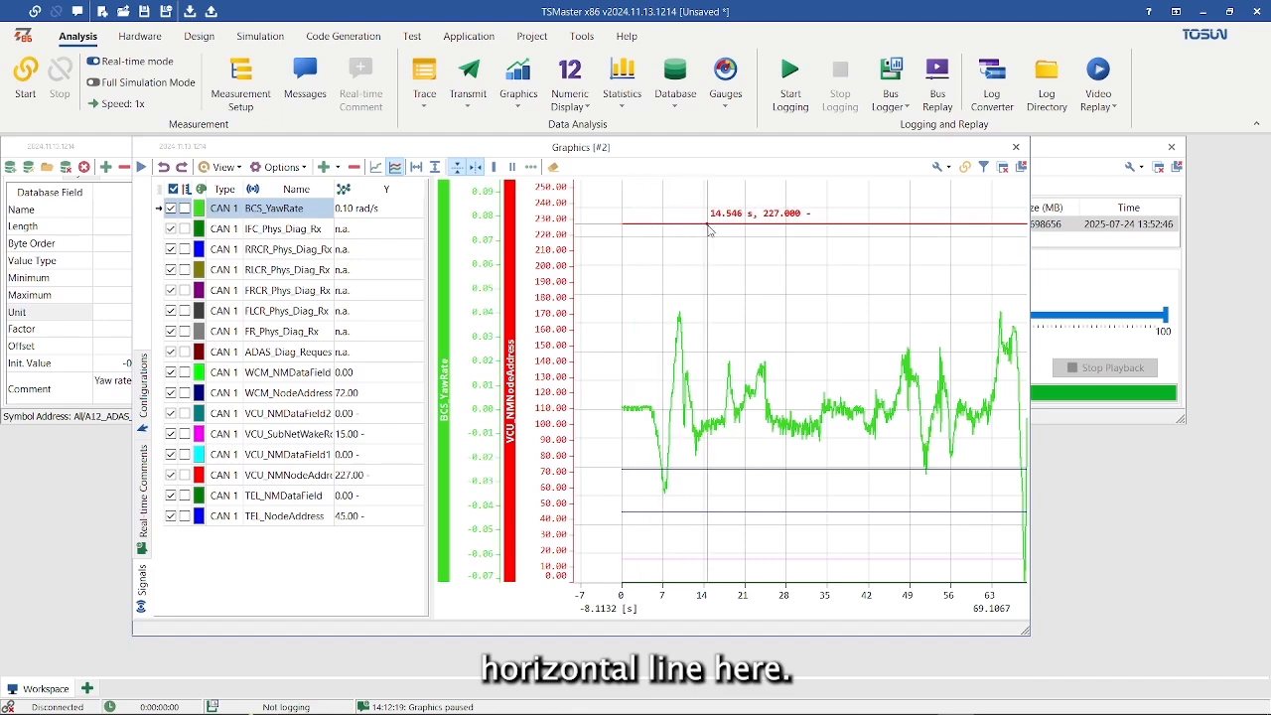
left_click(341, 231)
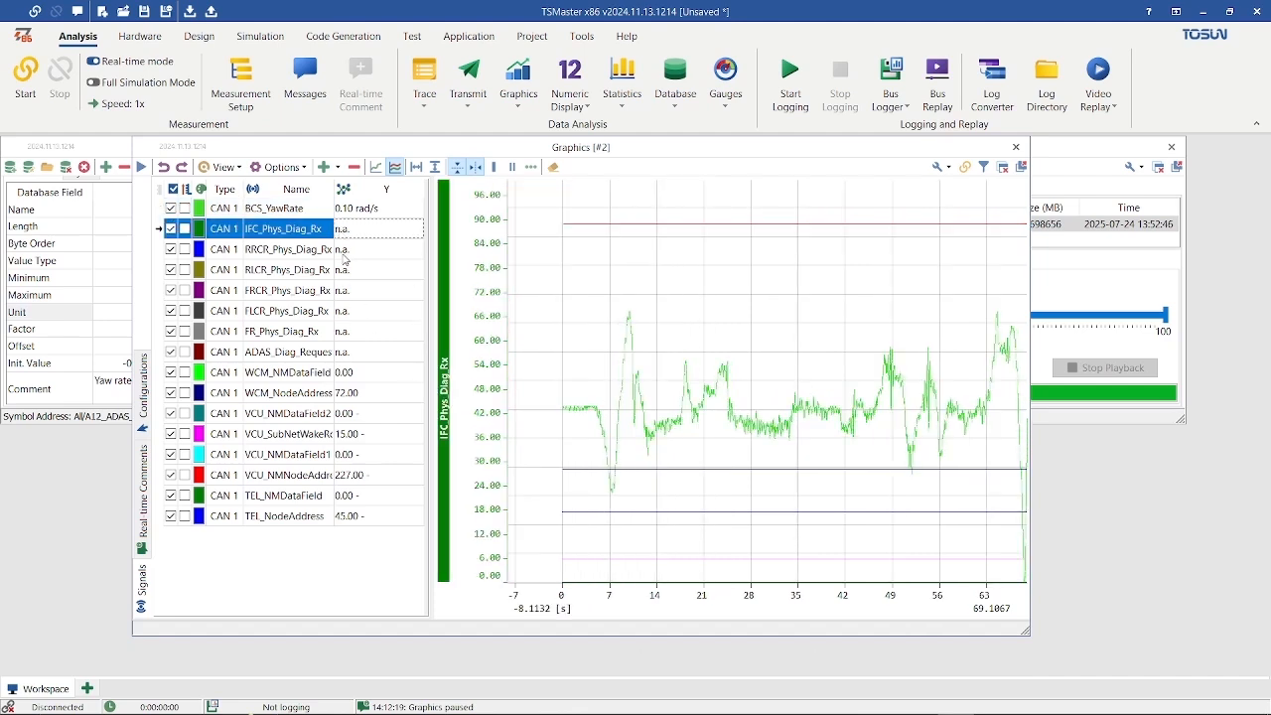
left_click(343, 249)
left_click(342, 232)
left_click(343, 248)
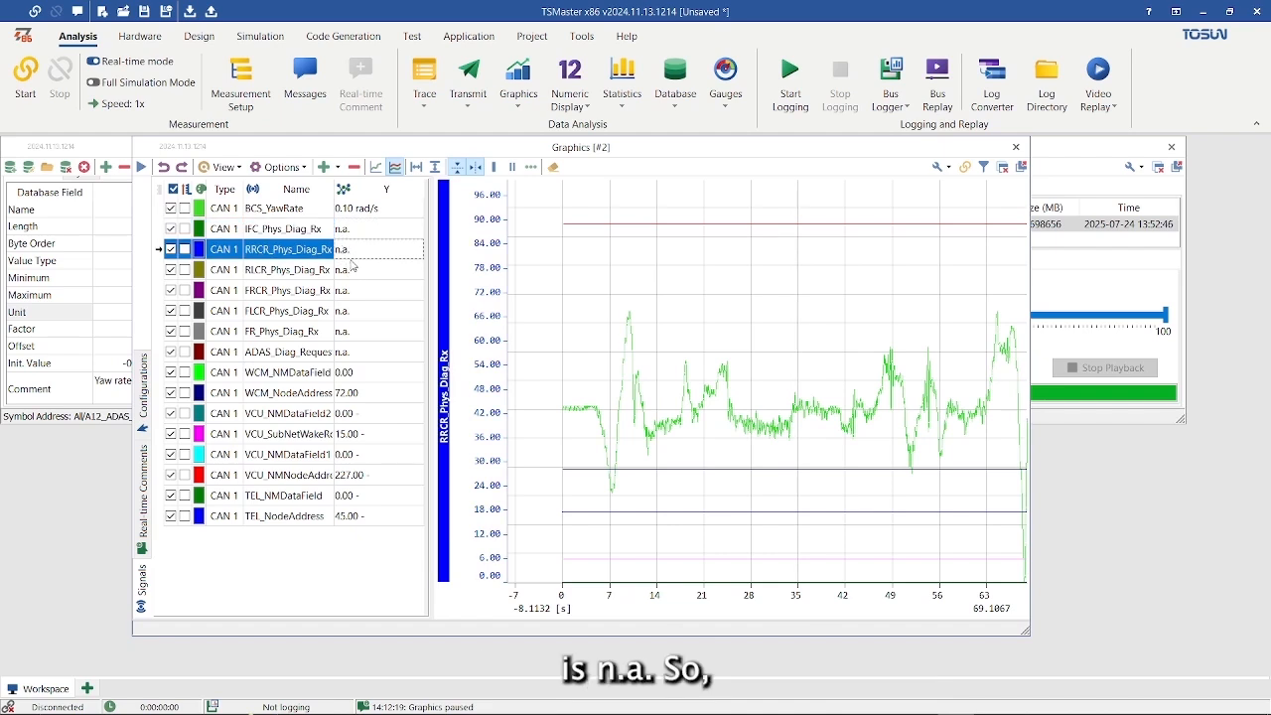
left_click(356, 354)
left_click(354, 331)
left_click(352, 310)
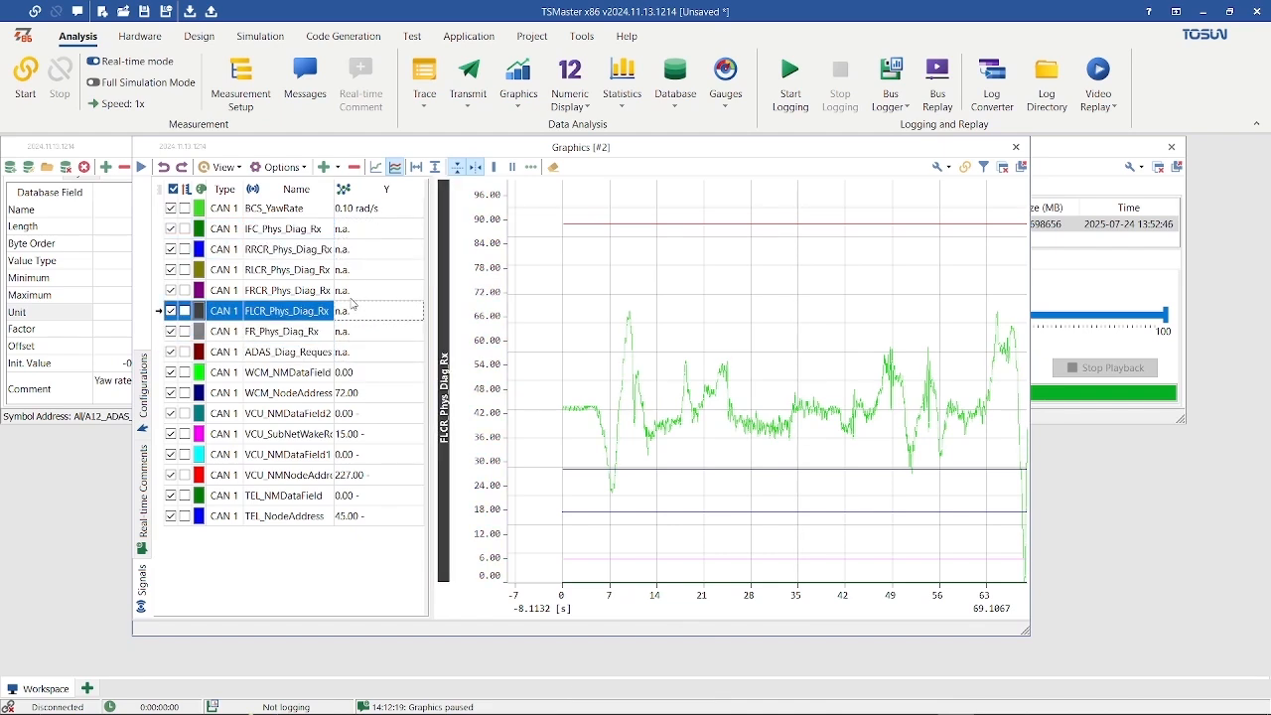
left_click(349, 288)
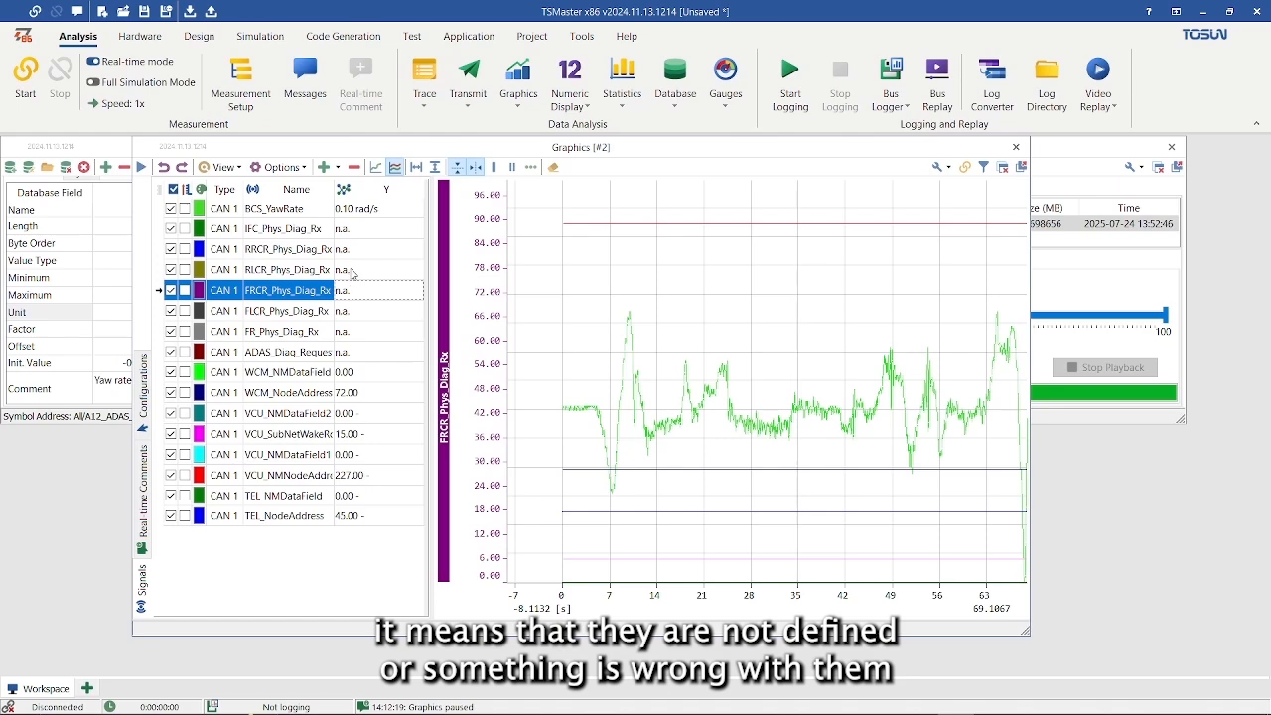
left_click(353, 271)
left_click(352, 252)
left_click(352, 231)
left_click(351, 250)
left_click(353, 273)
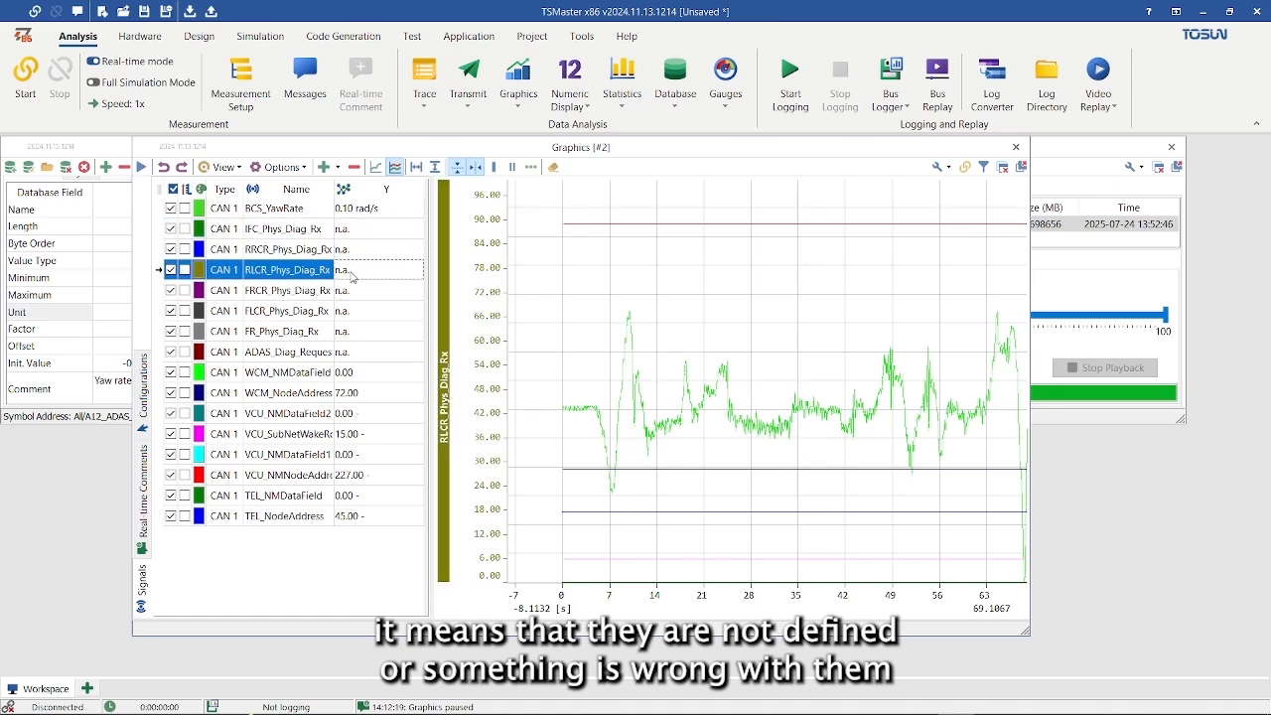
key("Down")
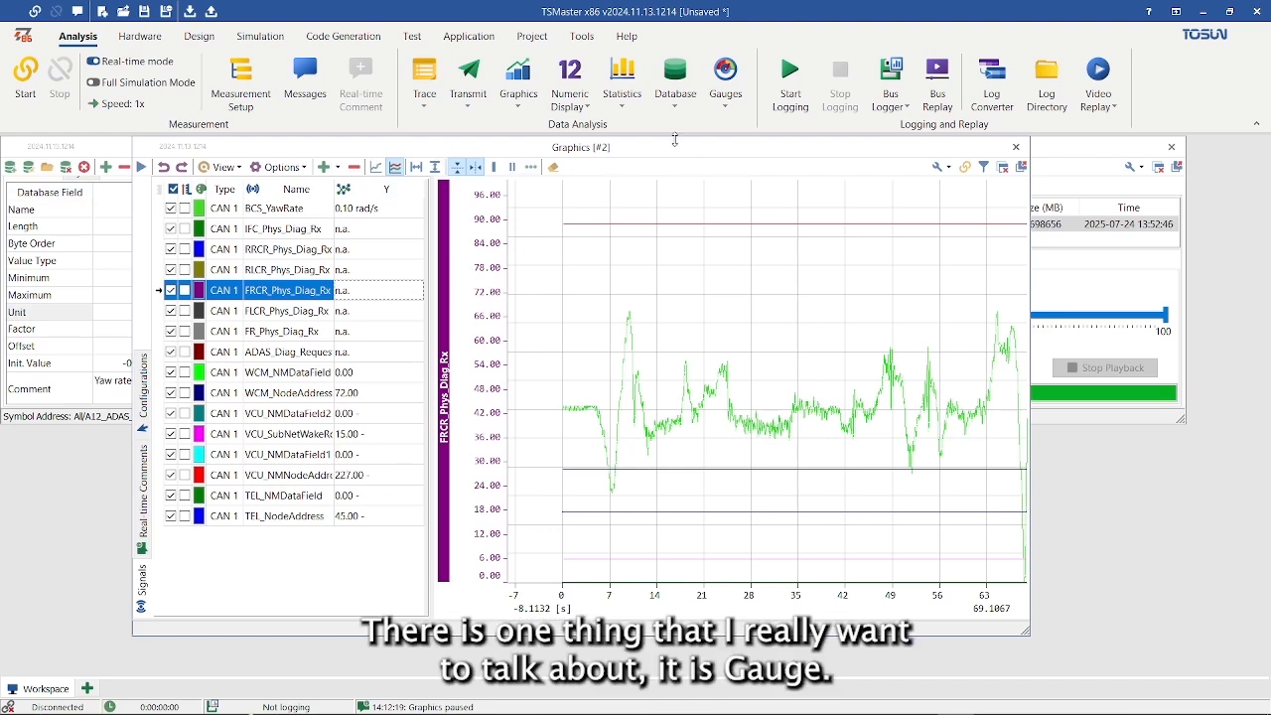
Add a Meter gauge window and place it over the Graphics window.
left_click_drag(401, 149, 411, 149)
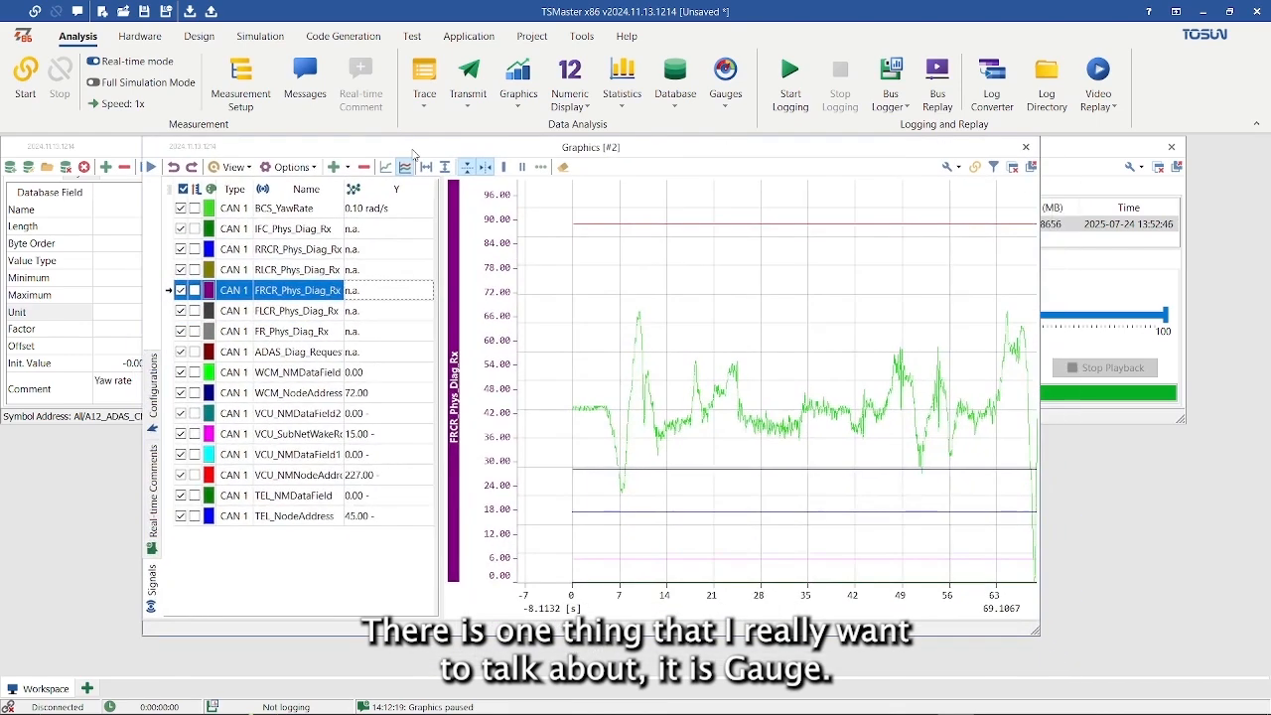
left_click(730, 105)
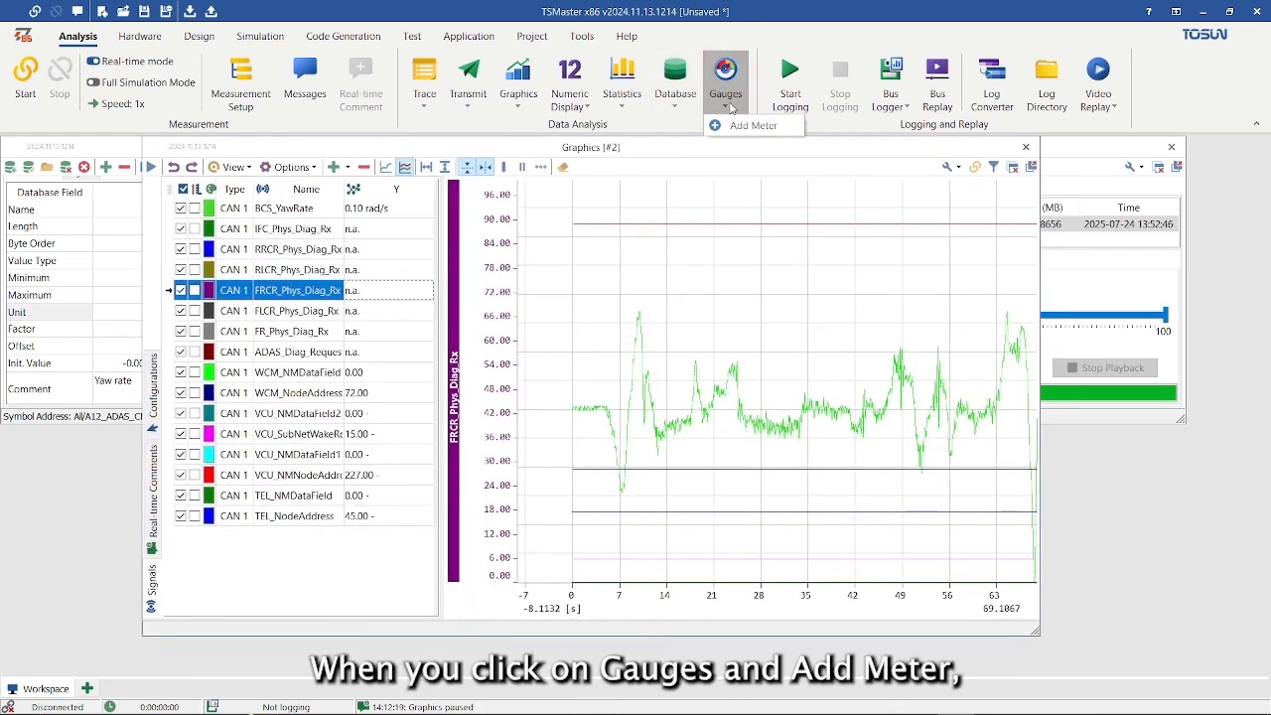
left_click(747, 126)
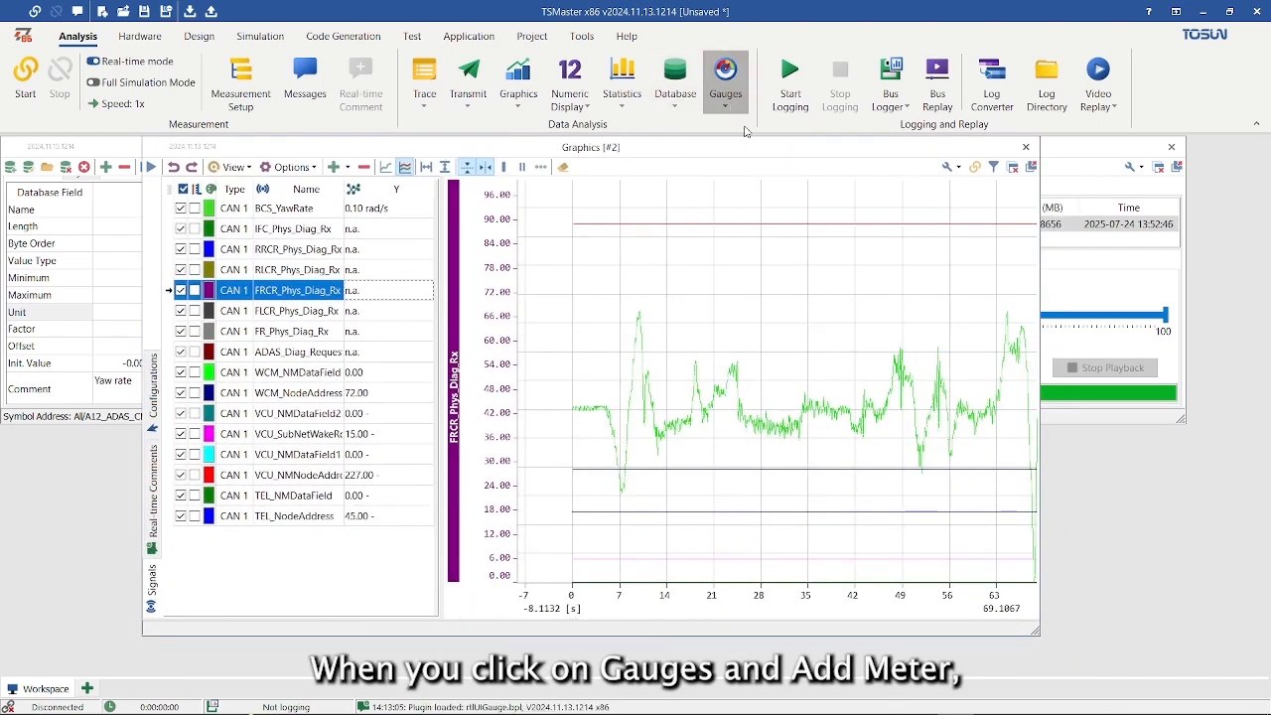
left_click_drag(398, 149, 683, 148)
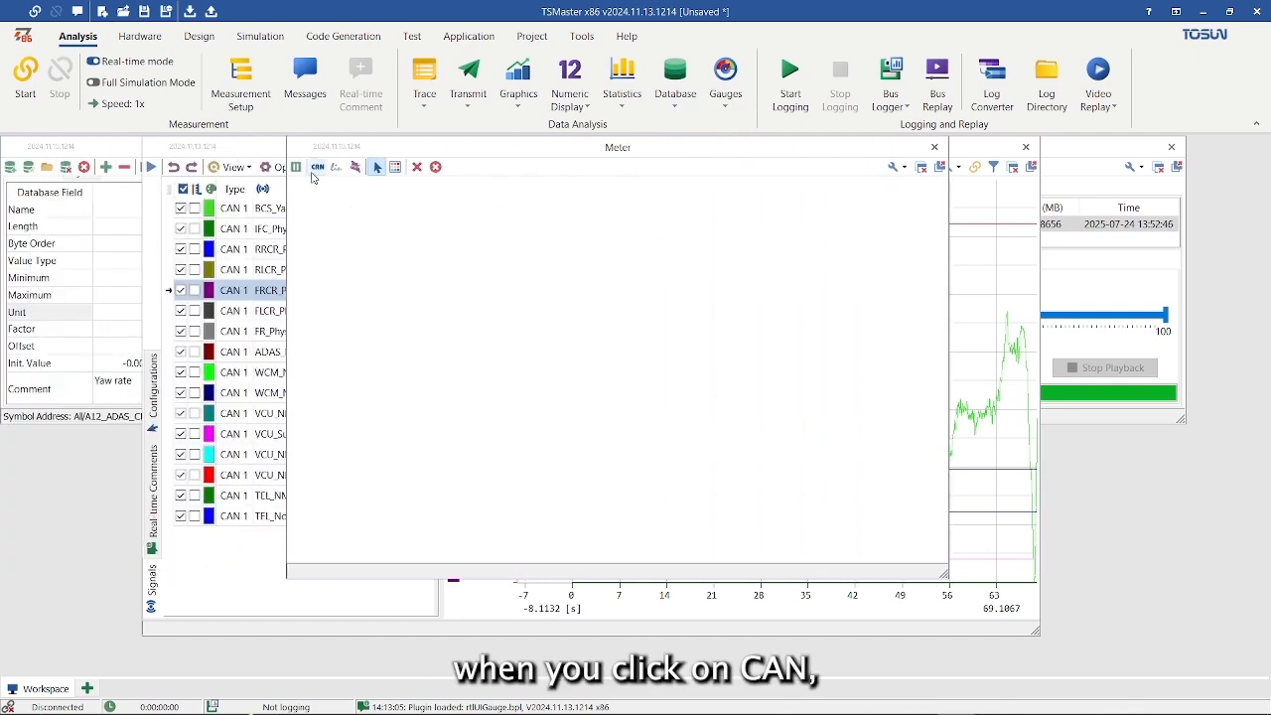
Filter the channel 1 CAN signals by "yaw" and add BCS_YawRate to the Meter window.
left_click(316, 168)
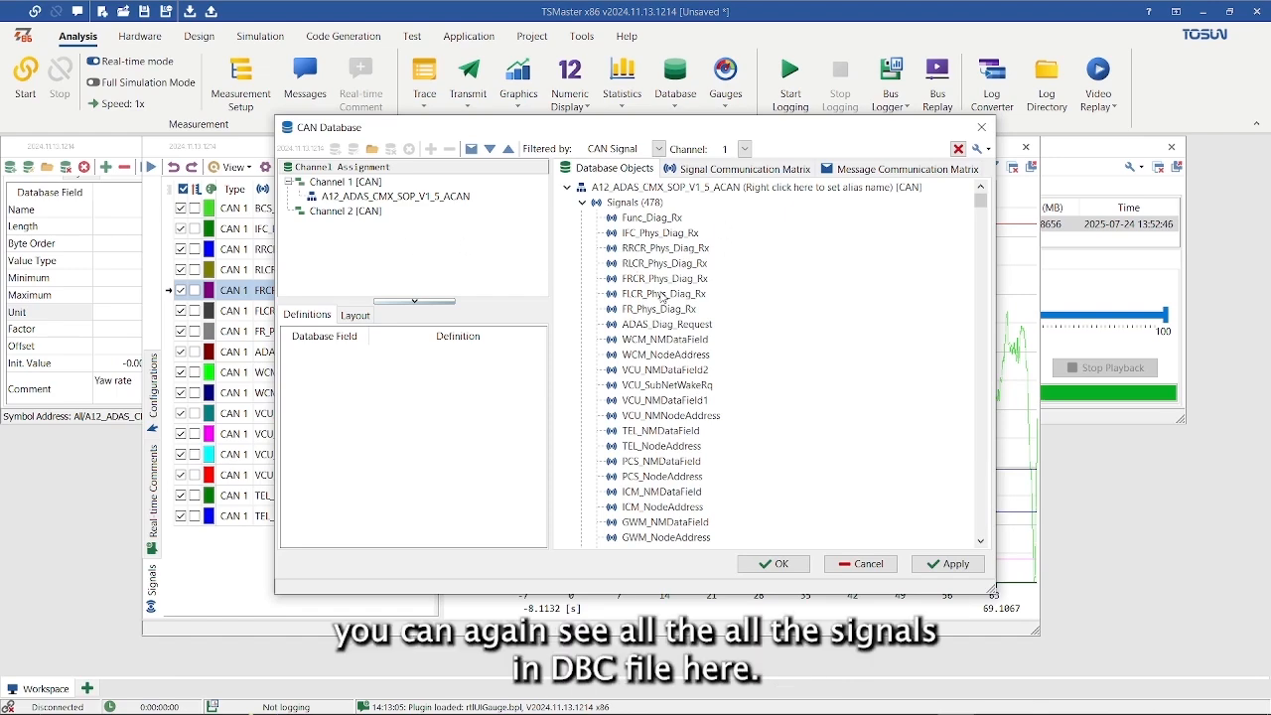
scroll(730, 363, "down", 7)
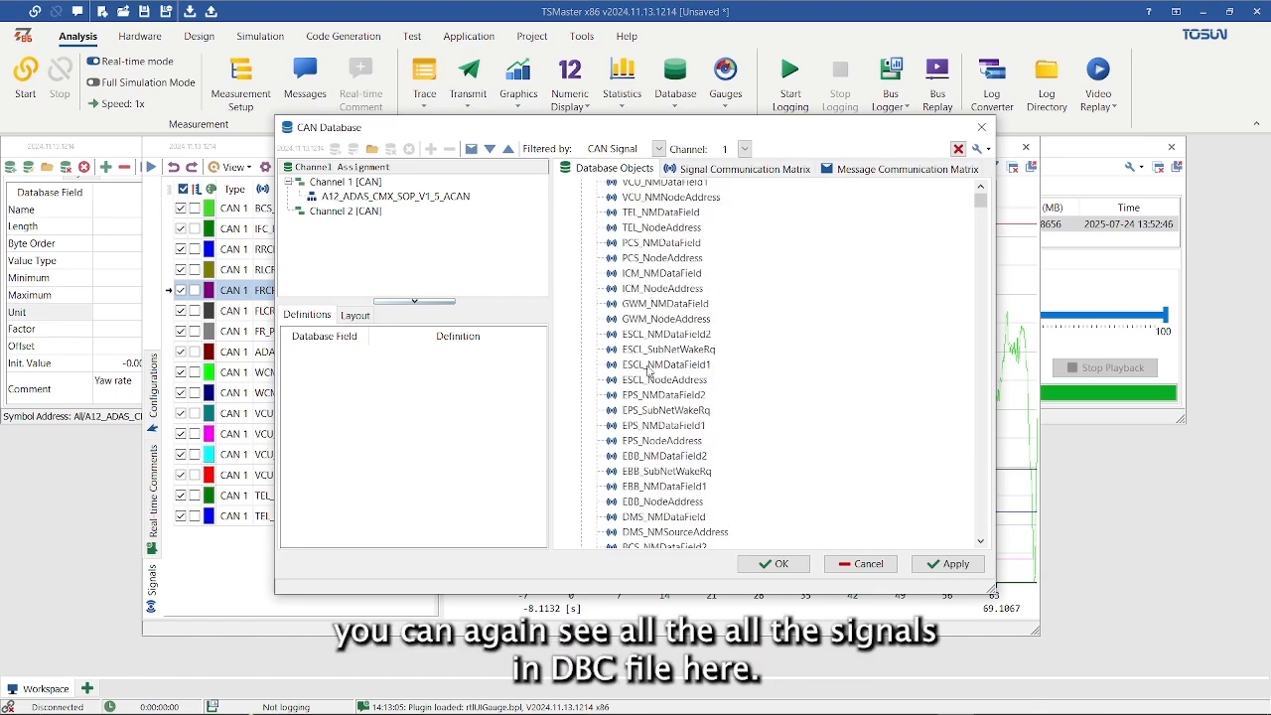
scroll(664, 376, "up", 7)
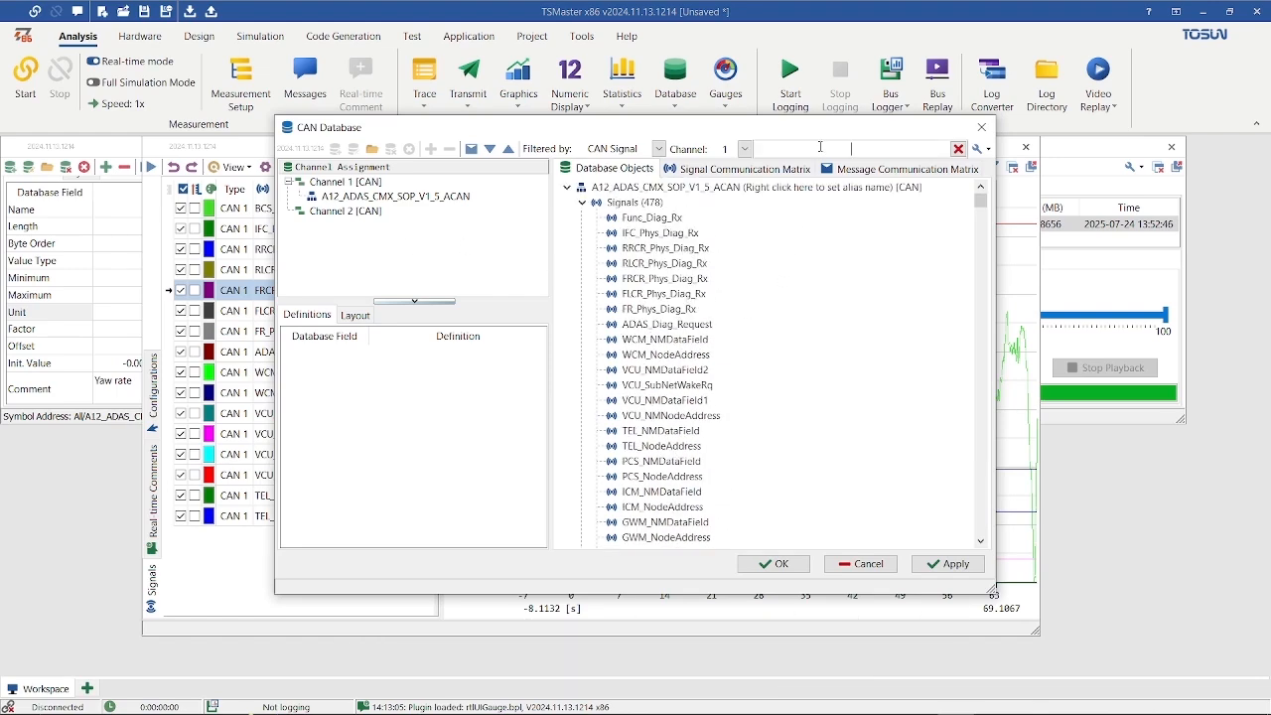
type("ayw")
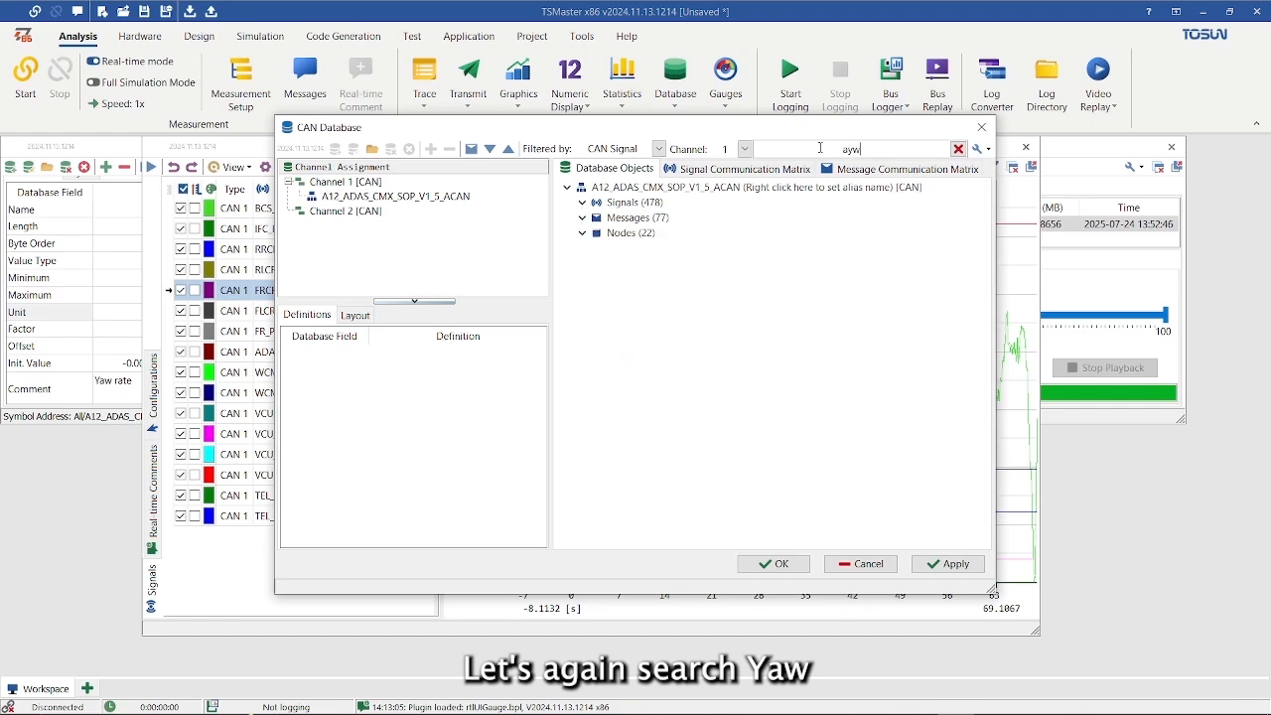
key("BackSpace")
key("BackSpace")
type("yaw")
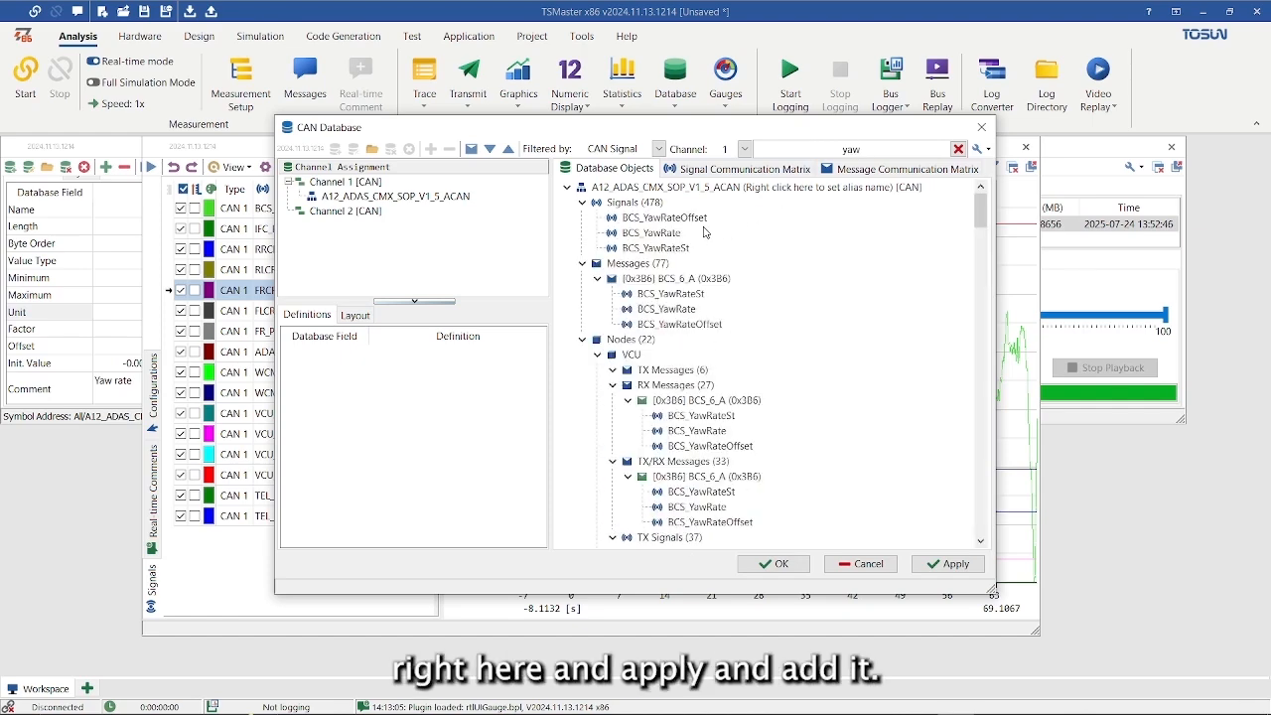
left_click(704, 232)
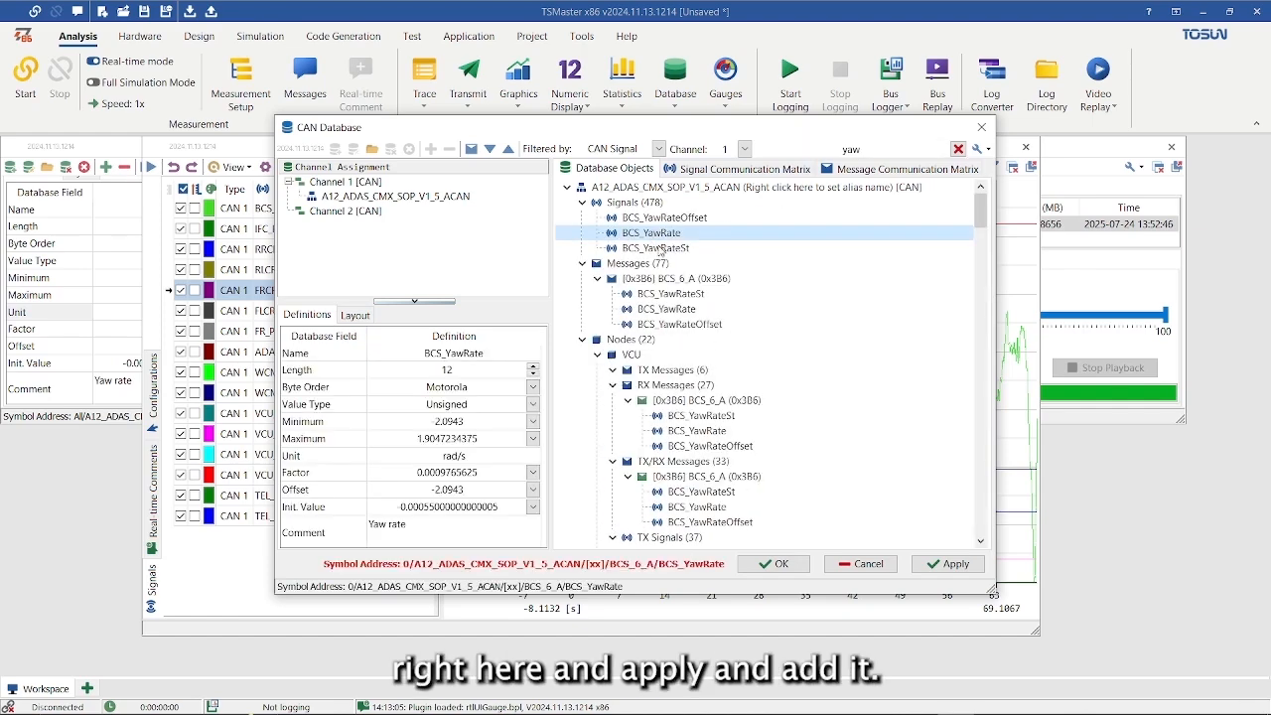
left_click(928, 565)
left_click(779, 564)
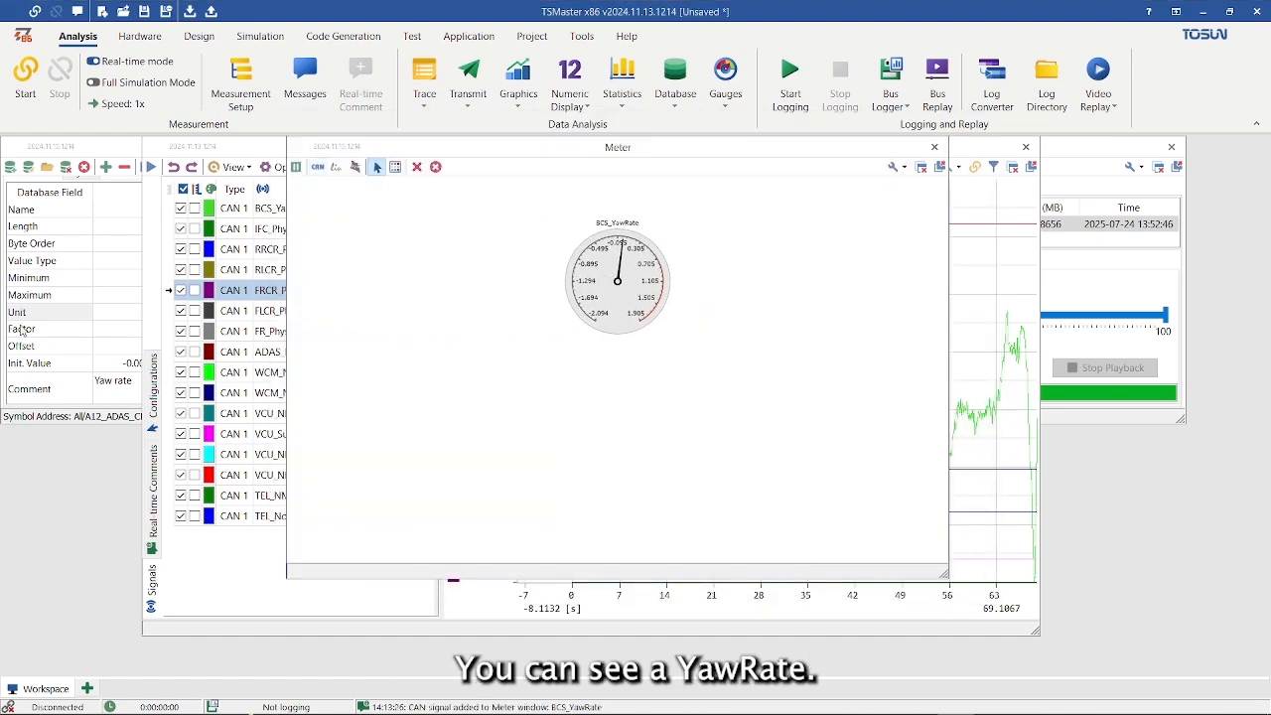
Play back ACC.blf again and bring the Meter window to the front to watch the BCS_YawRate gauge.
left_click(1071, 292)
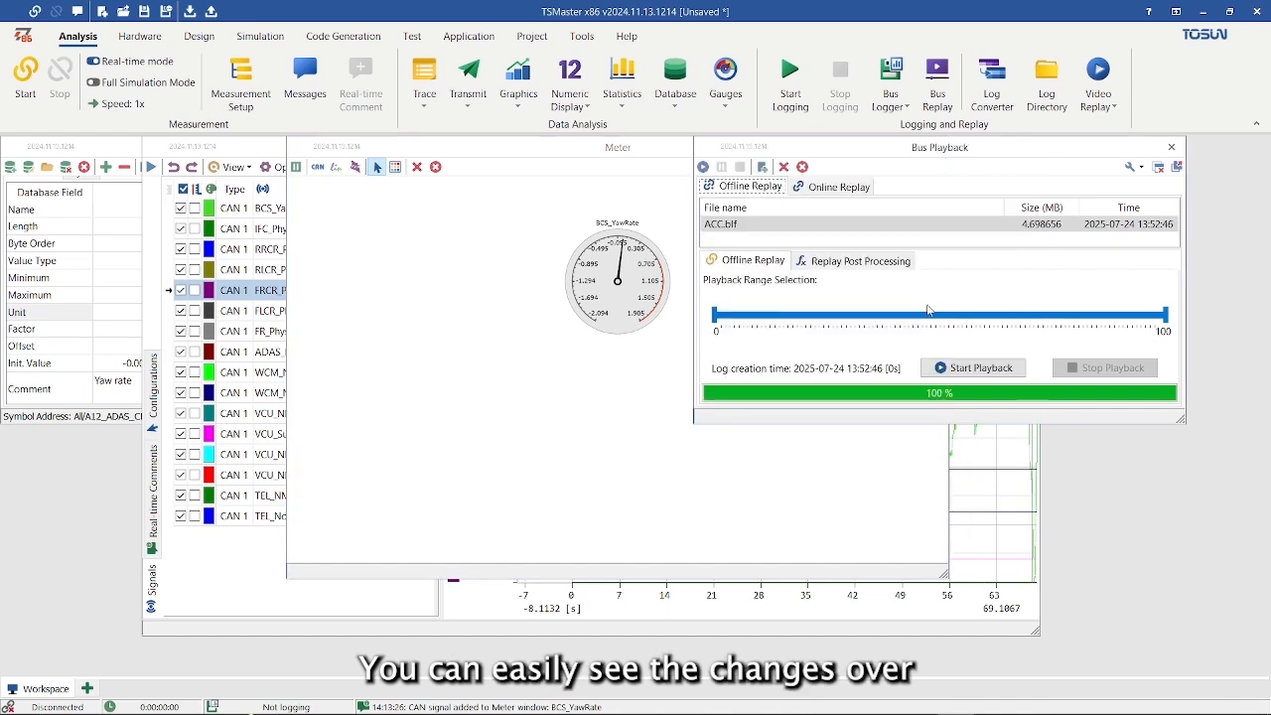
left_click(971, 367)
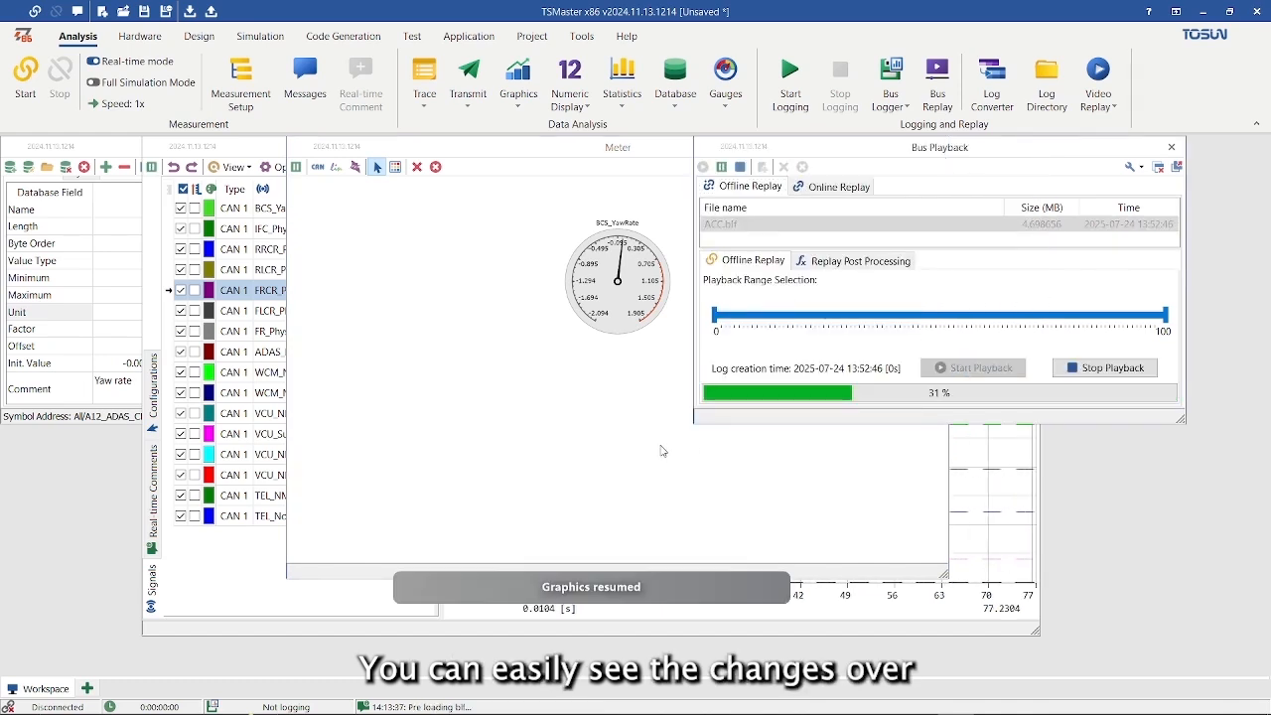
left_click(600, 383)
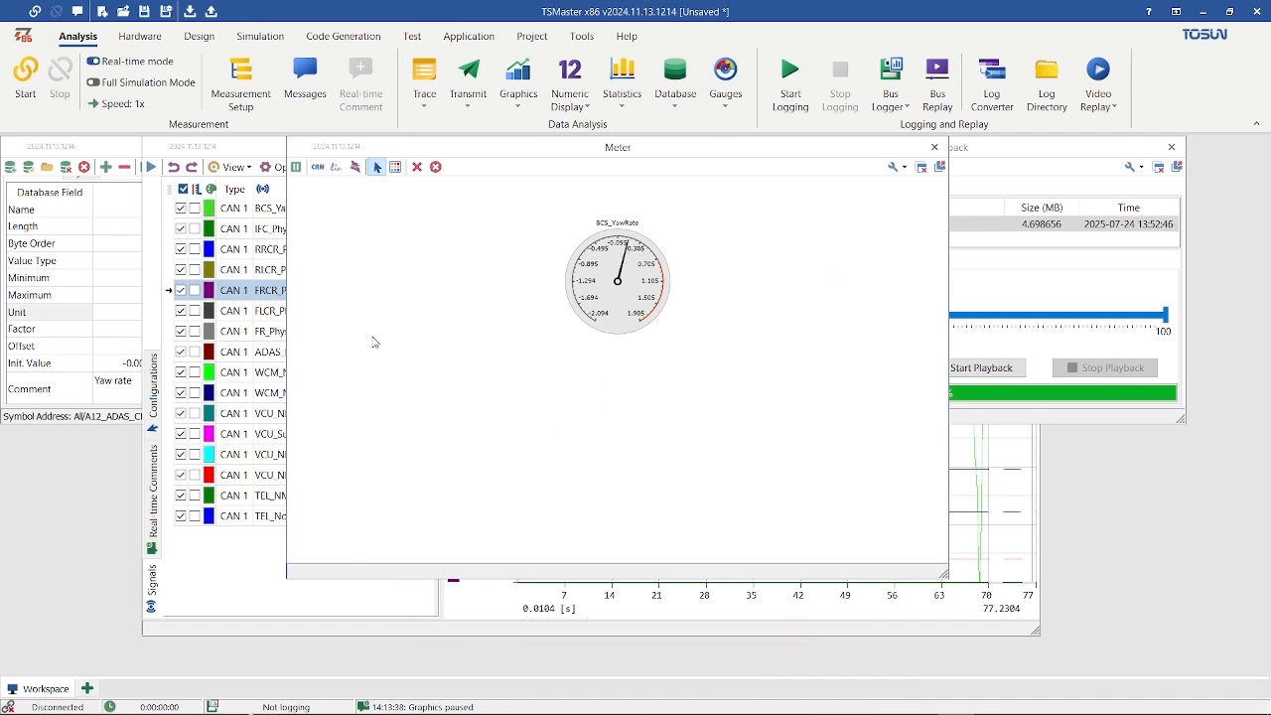
Compare the minimum and maximum of BCS_YawRate in the CAN Database with the scale of its gauge in the Meter window.
left_click(110, 338)
left_click(147, 348)
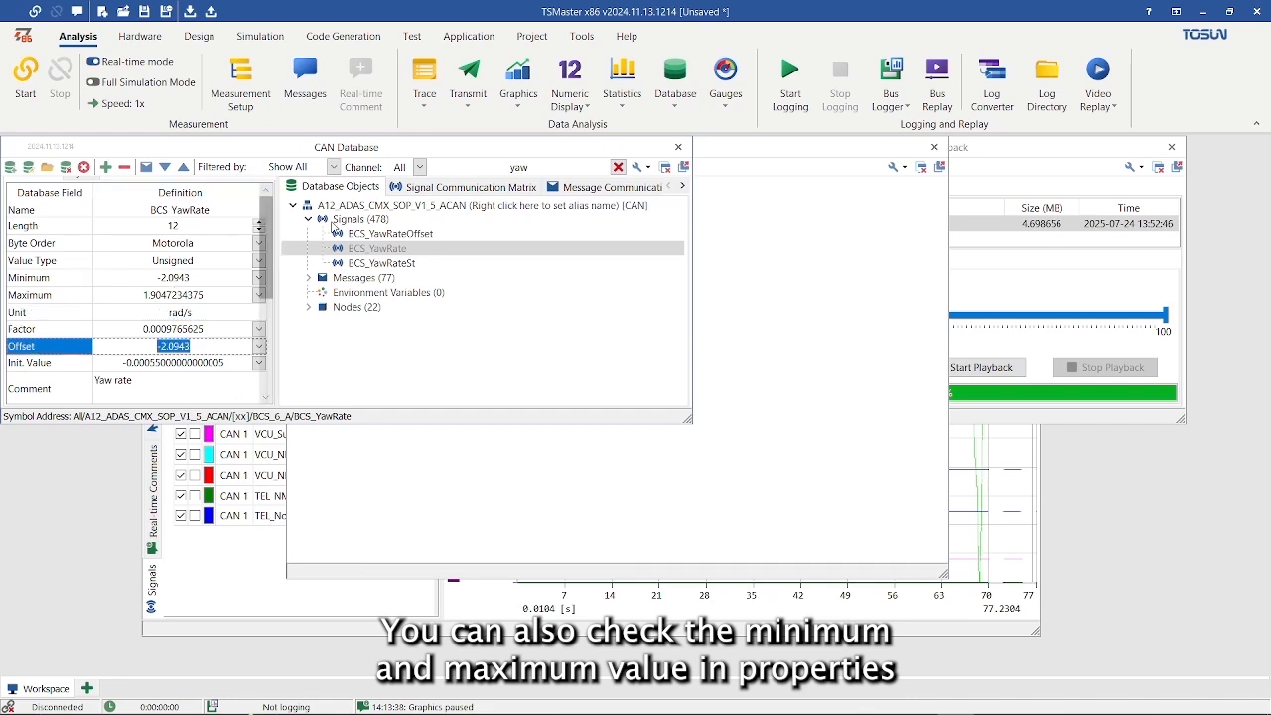
left_click(727, 474)
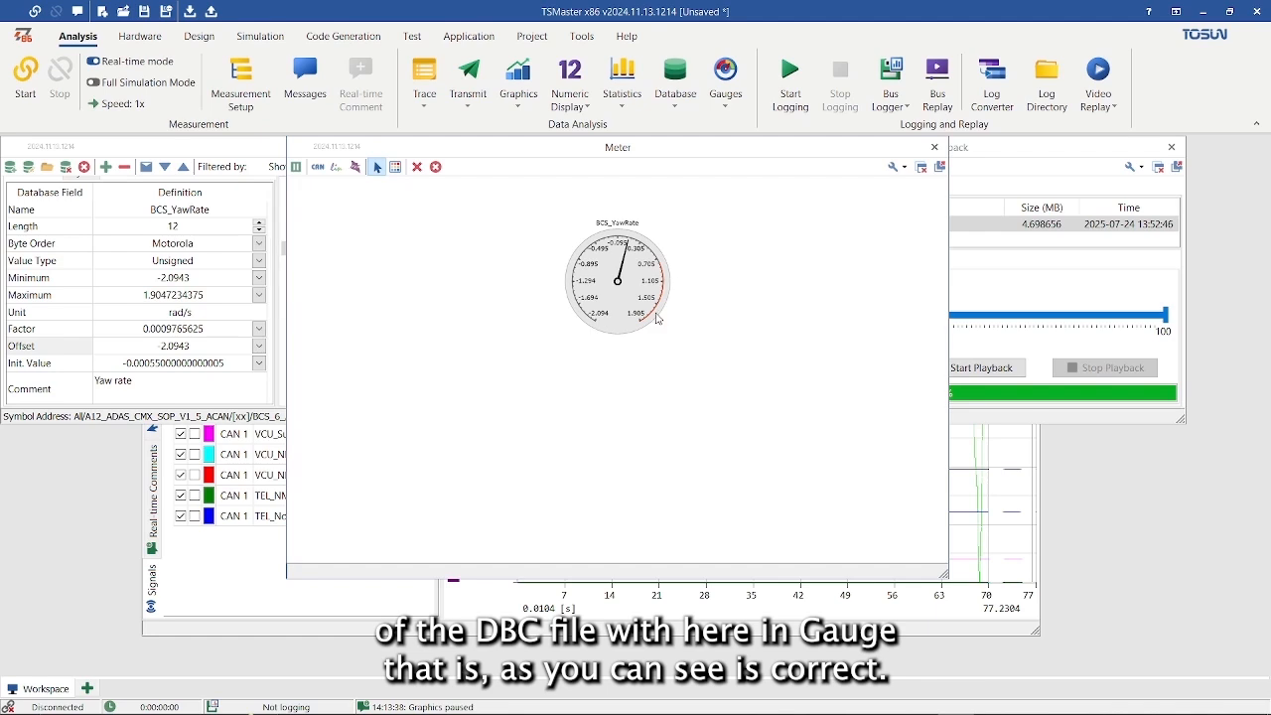